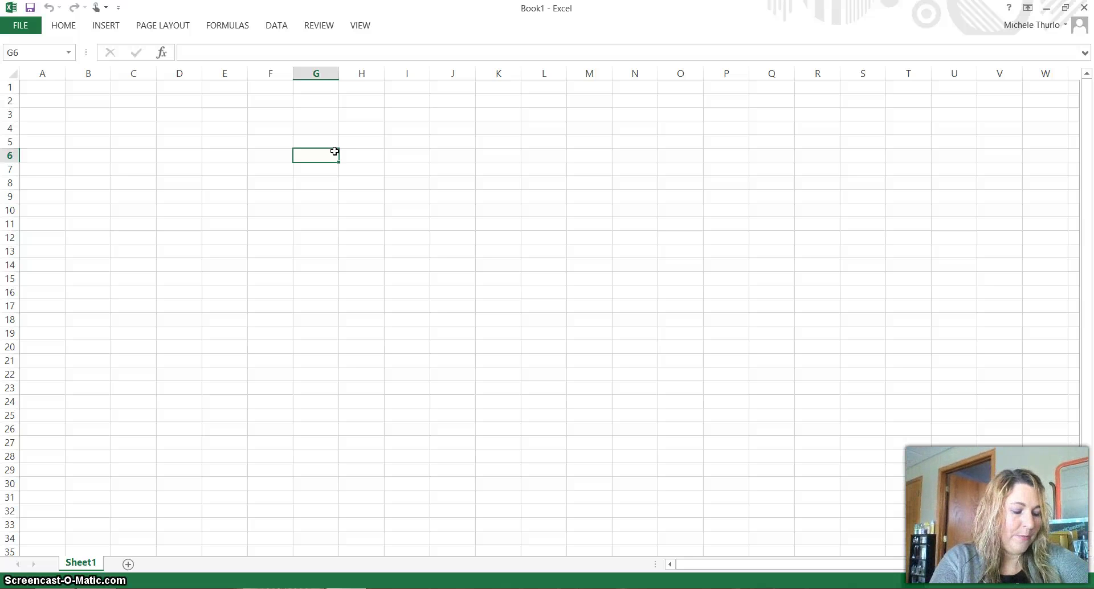
Step: Select cell A1 and turn off Collapse the Ribbon so the ribbon remains expanded
left_click(52, 87)
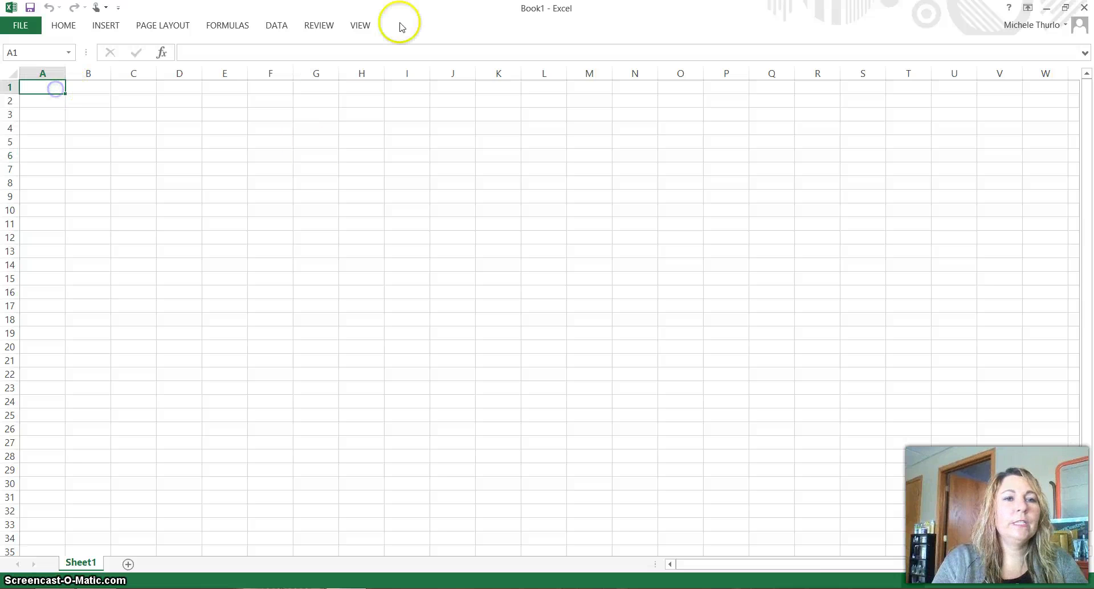
right_click(428, 32)
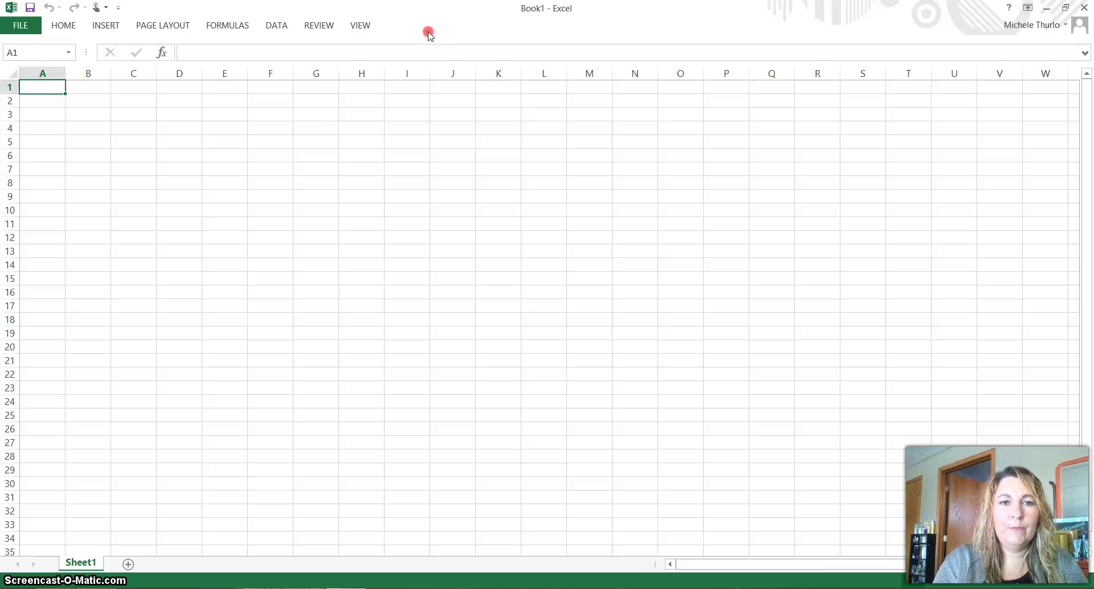
left_click(359, 26)
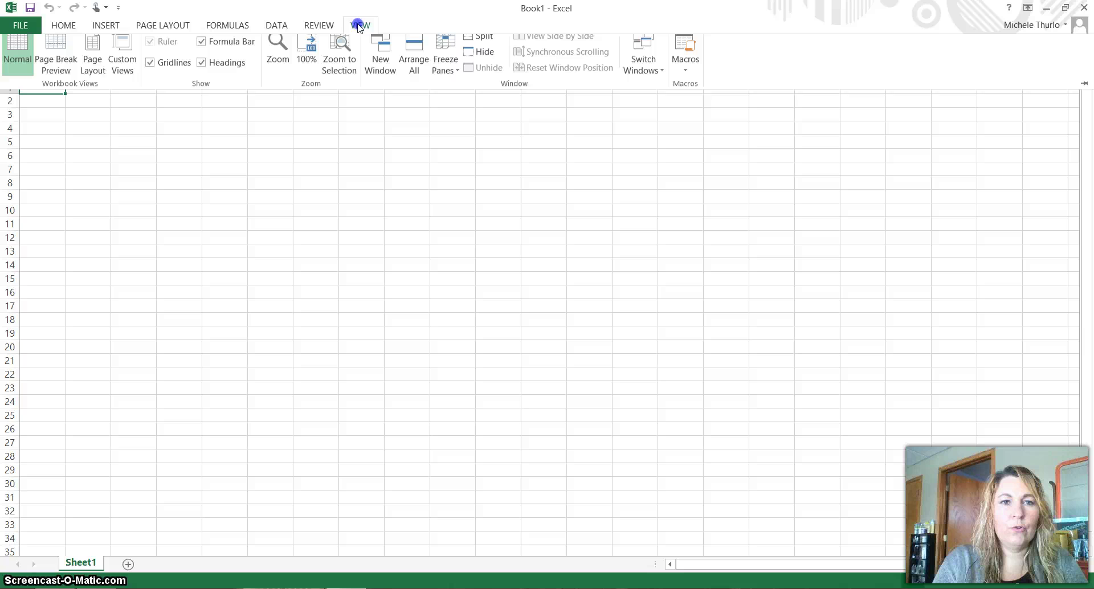
right_click(750, 68)
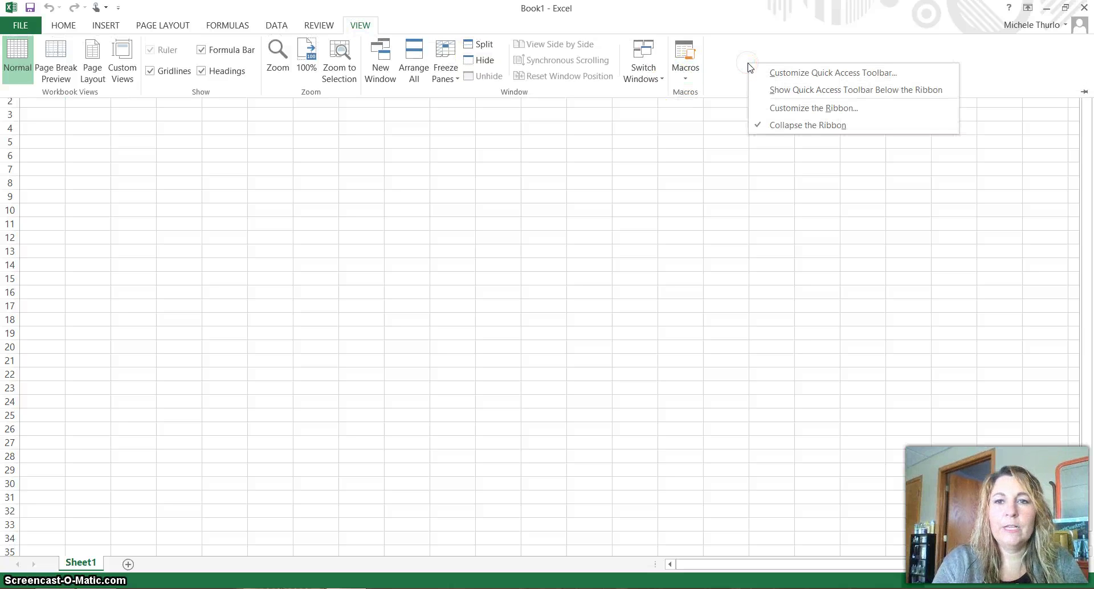
left_click(806, 125)
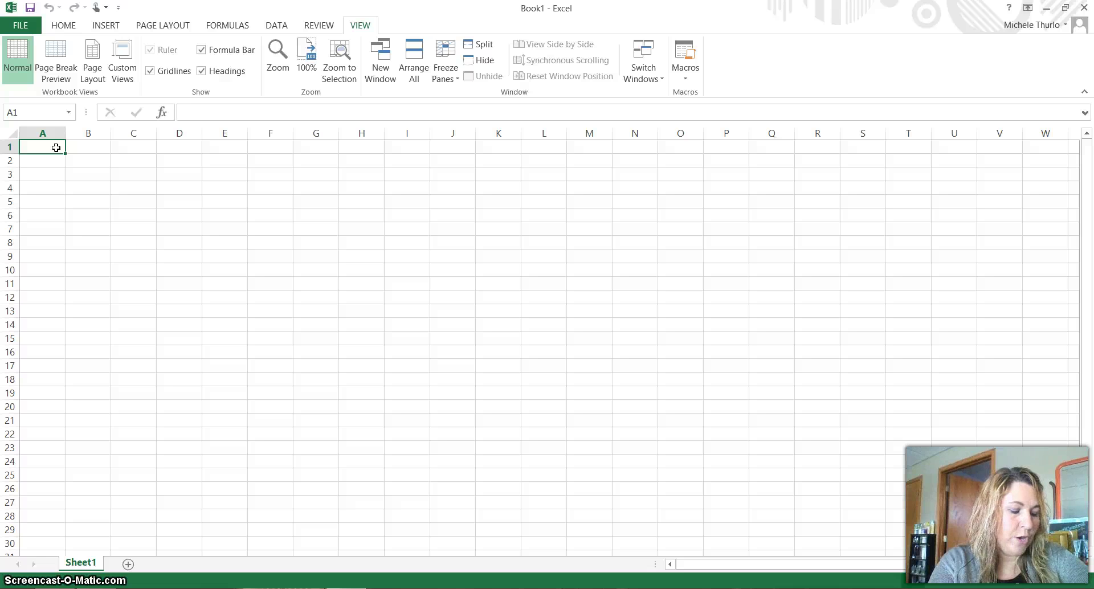
Step: Enter the worksheet title FroYoToGo in cell A1 and the subtitle Six-Month Financial Projection in cell A2
type("Fro")
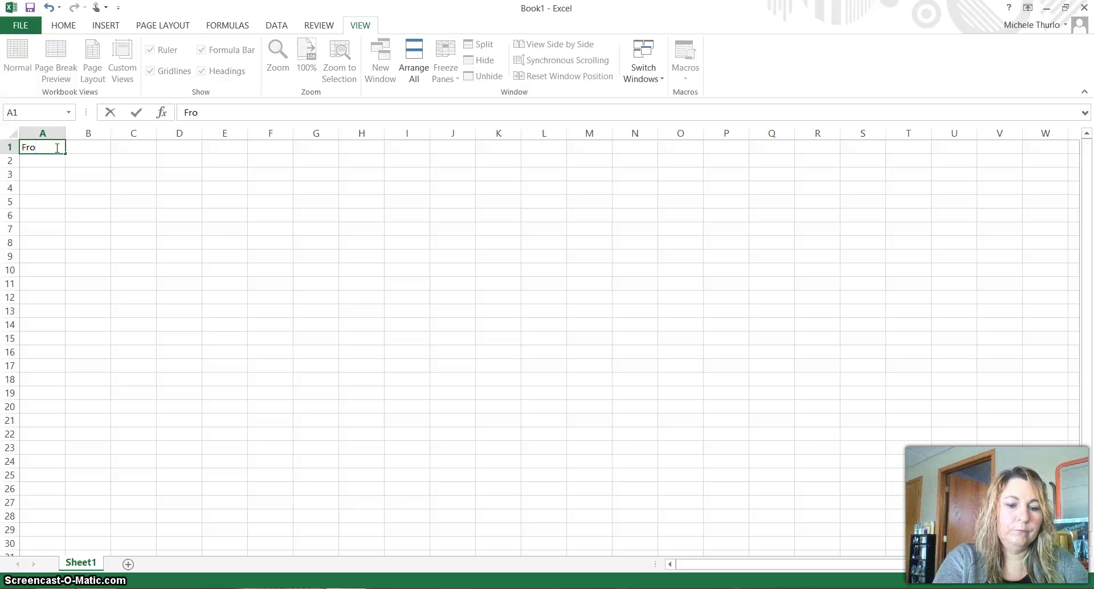
type("YoToGo")
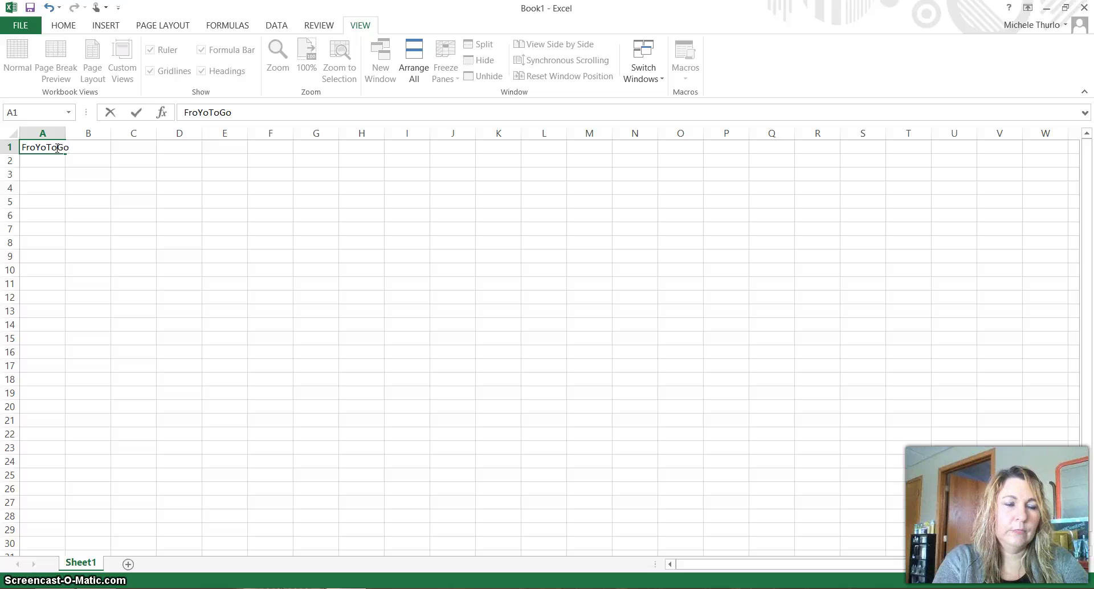
key("Return")
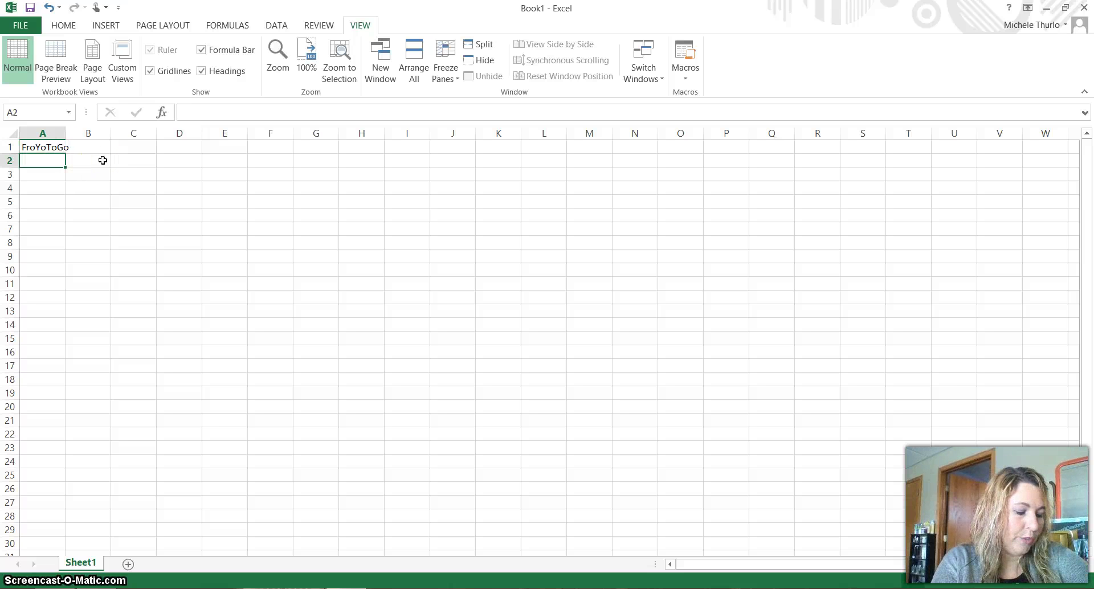
type("Six")
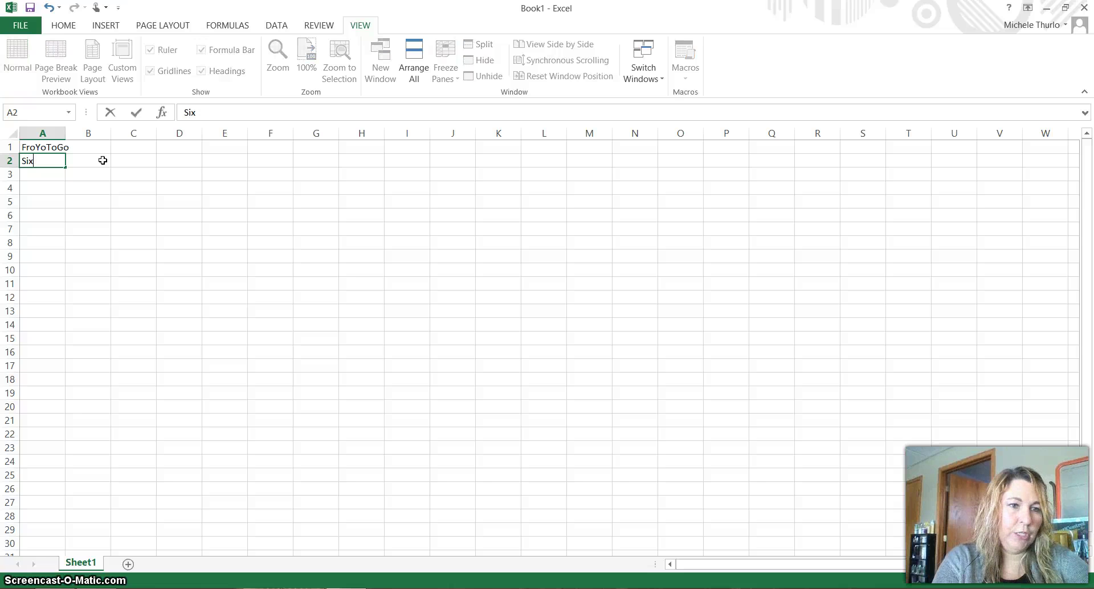
type("-Month")
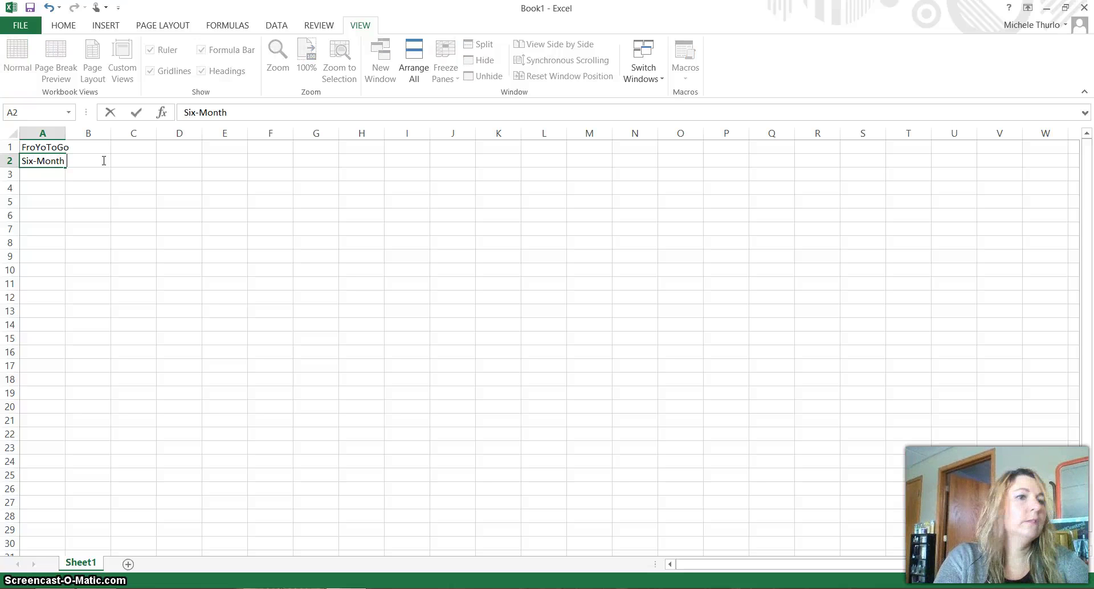
type(" Financial")
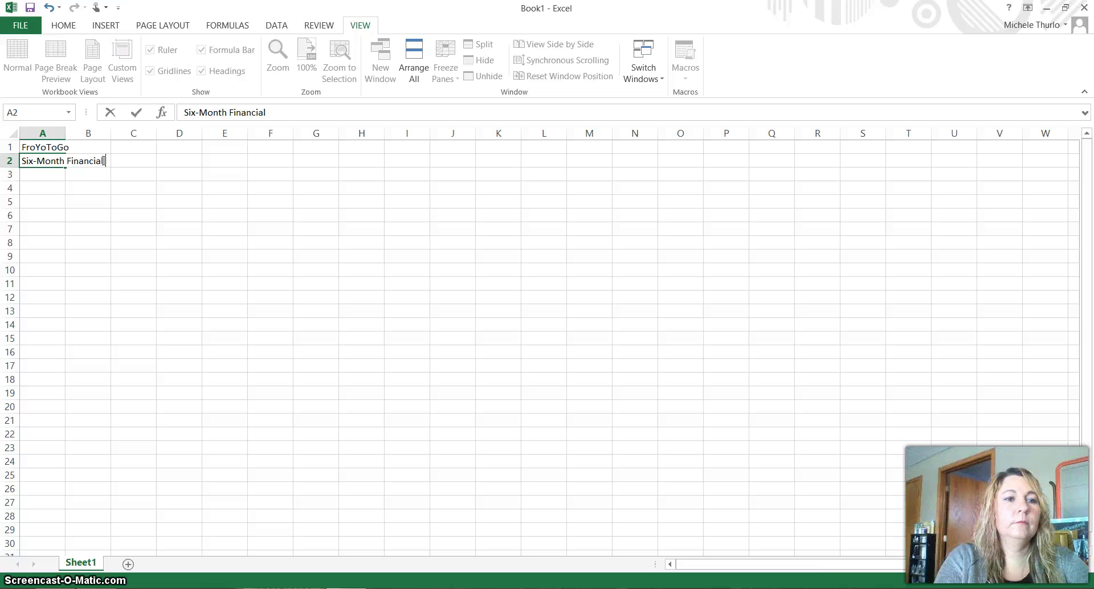
type(" Projection")
key("Return")
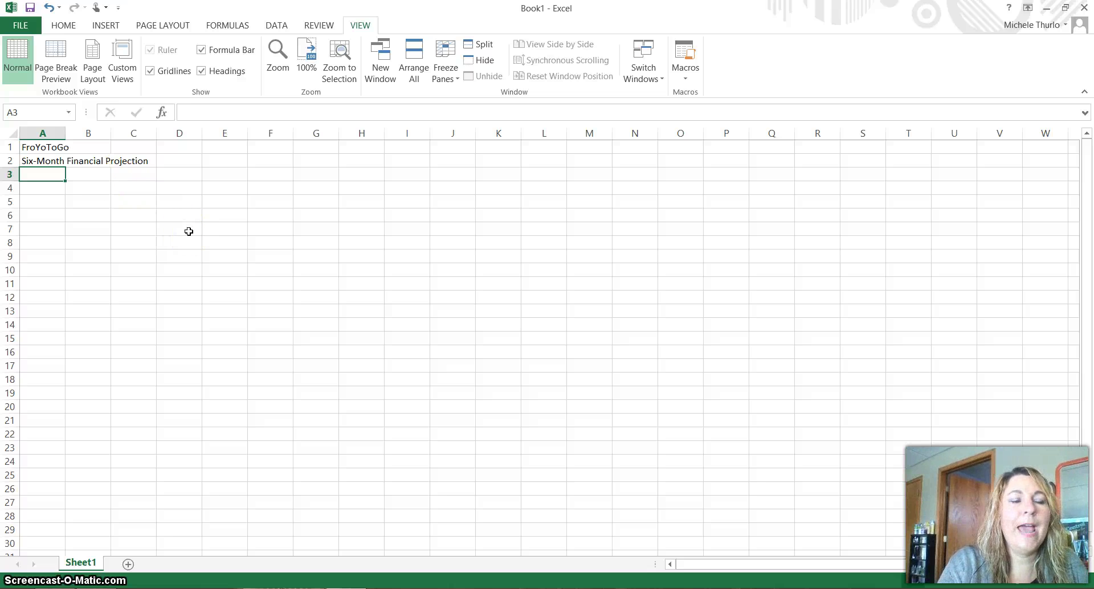
Step: Apply the Slice theme to the workbook
left_click(163, 28)
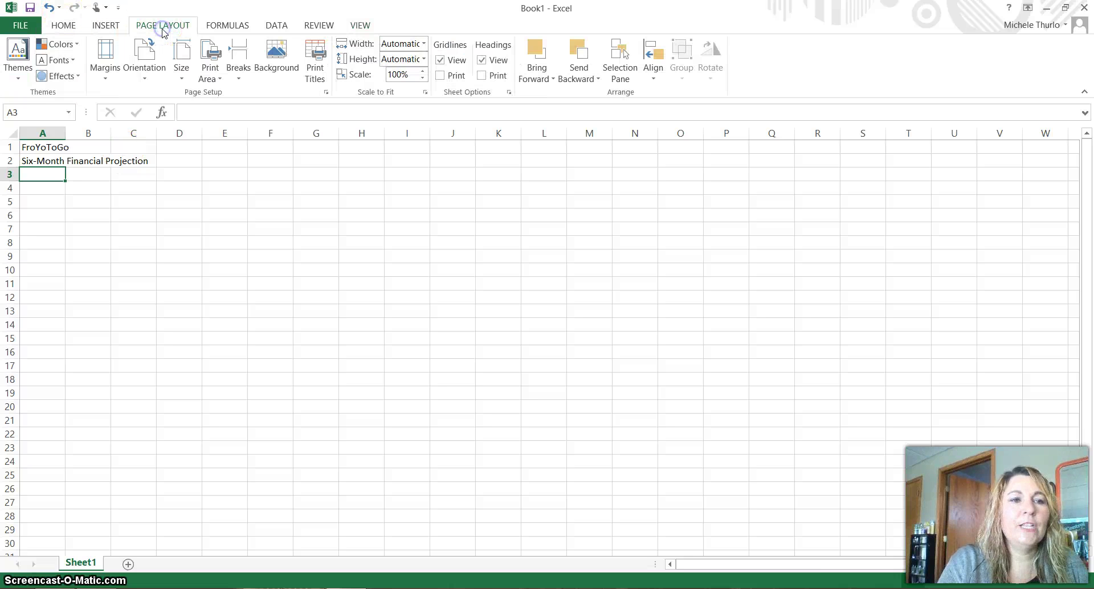
left_click(18, 78)
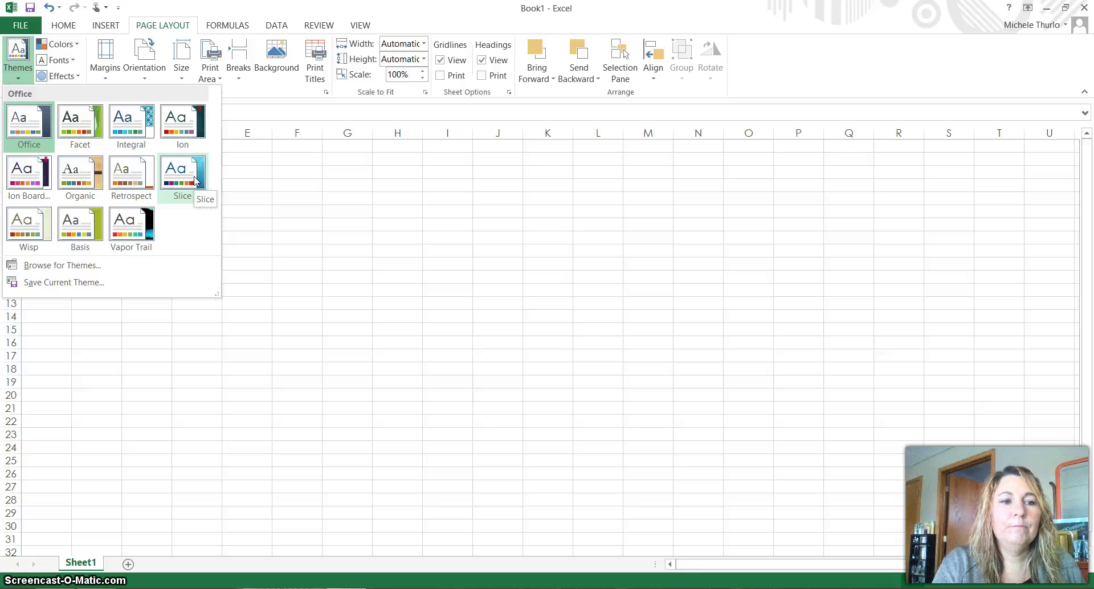
left_click(194, 181)
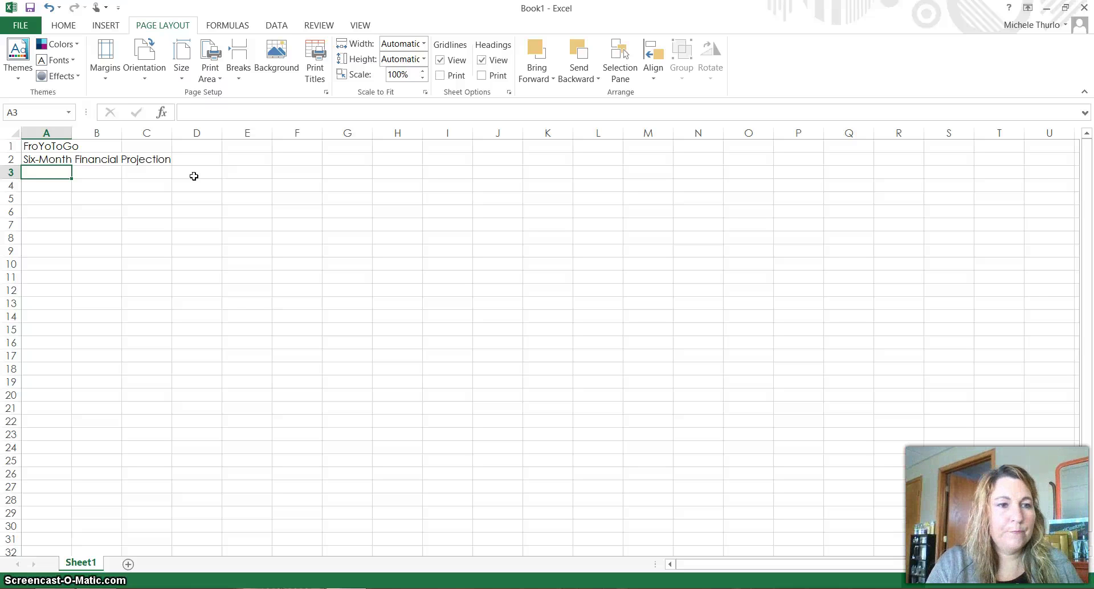
Step: Enter April in cell B3 as the first month heading
key("Right")
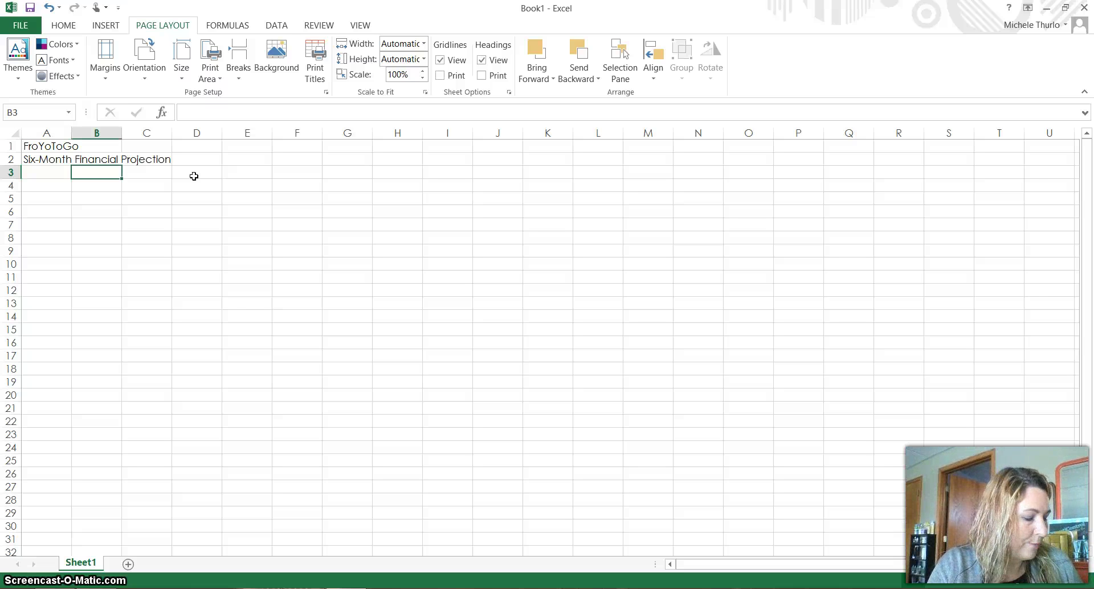
type("April")
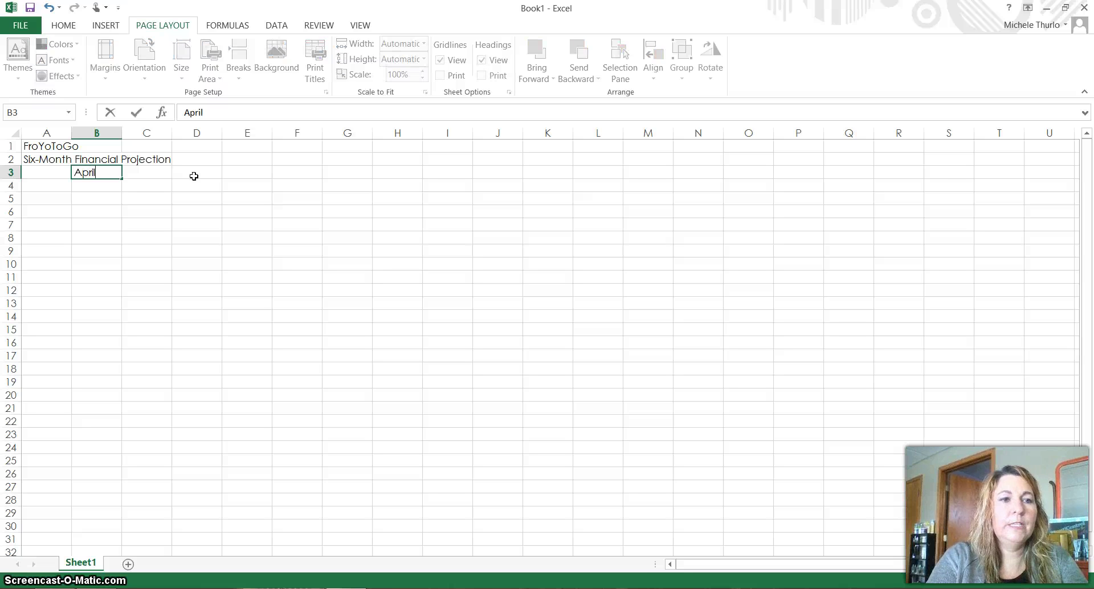
key("Return")
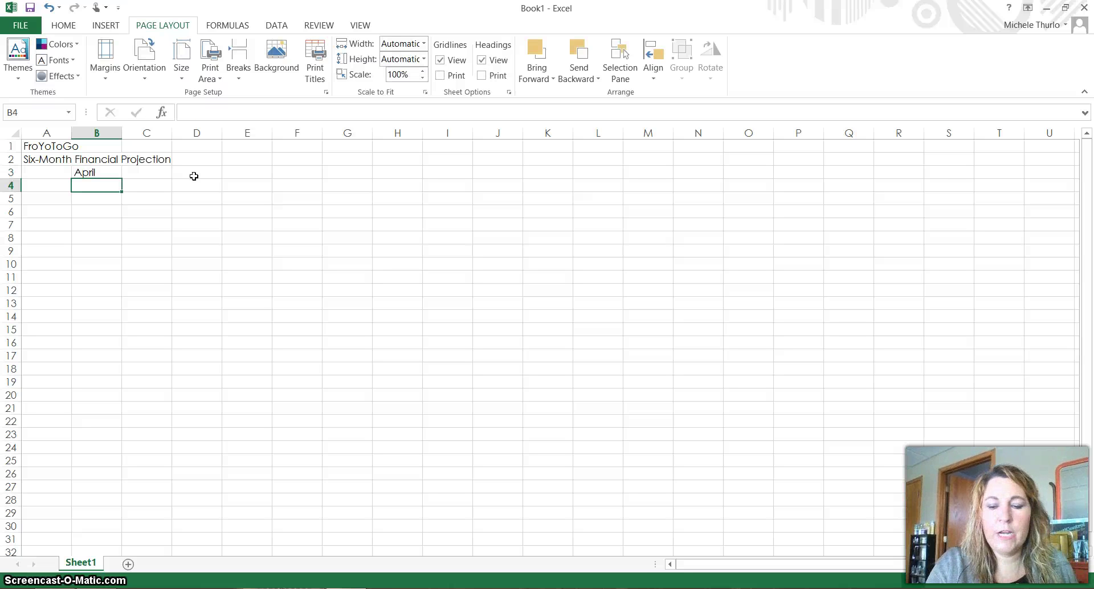
Step: Rotate the April heading in cell B3 to a text orientation of 45 degrees
key("Up")
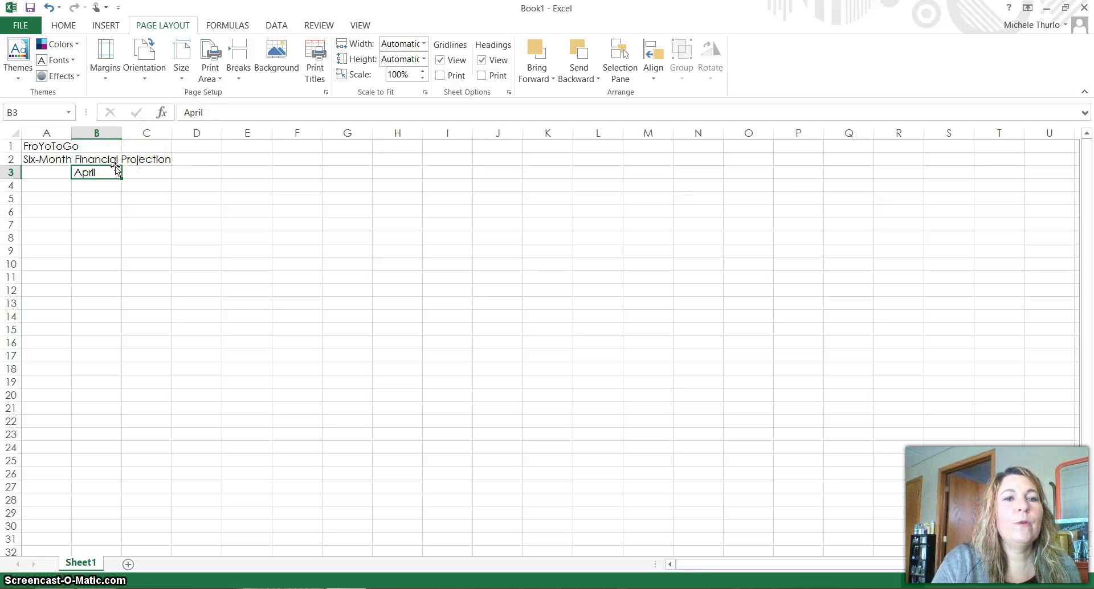
left_click(69, 28)
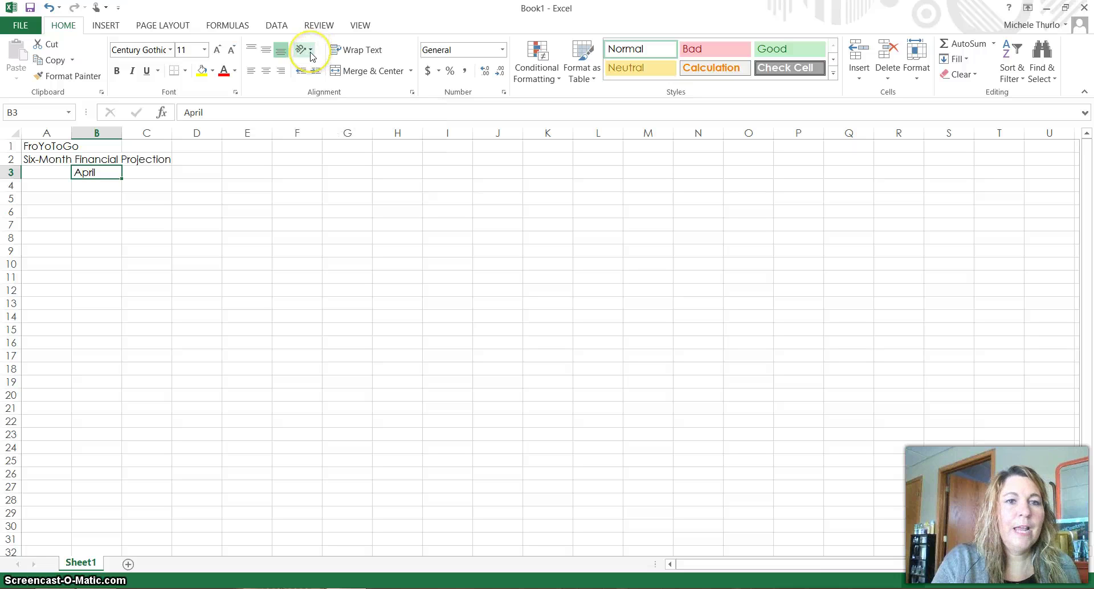
left_click(414, 95)
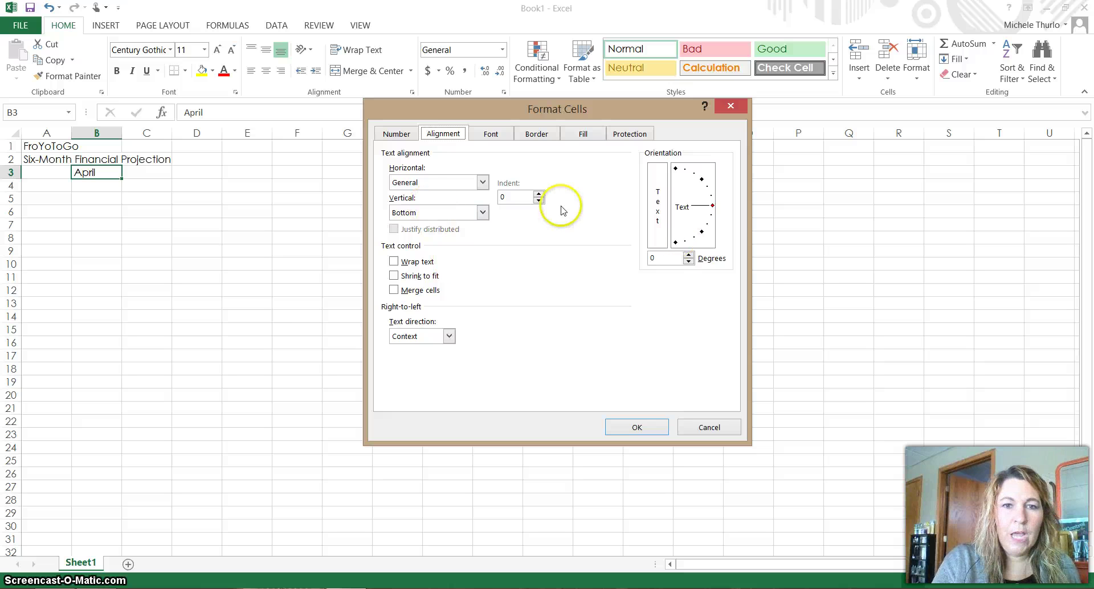
left_click(689, 255)
left_click(689, 255)
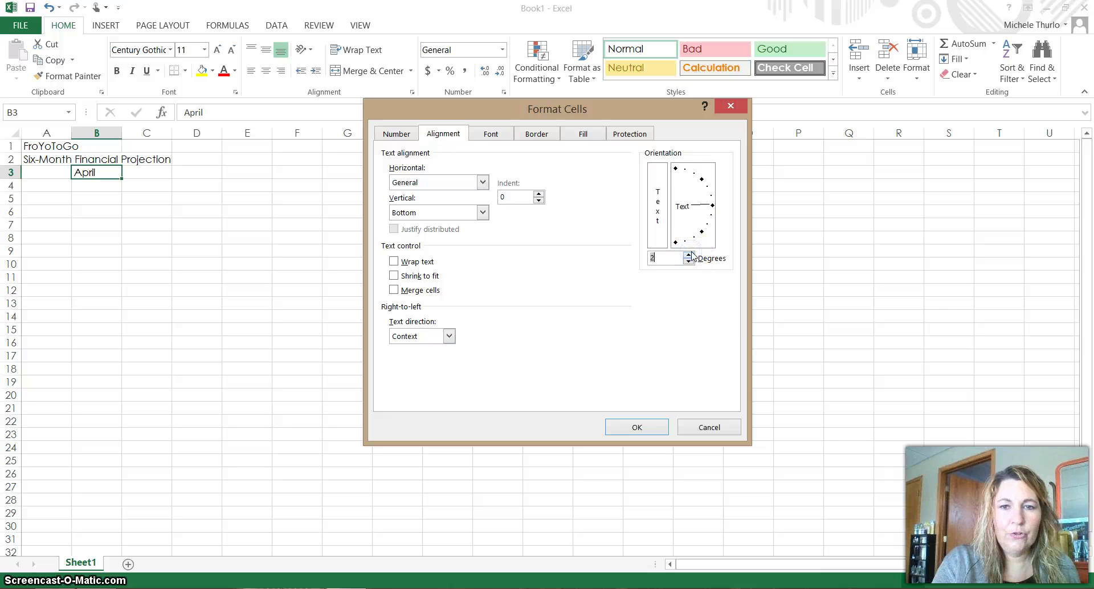
left_click_drag(690, 255, 691, 254)
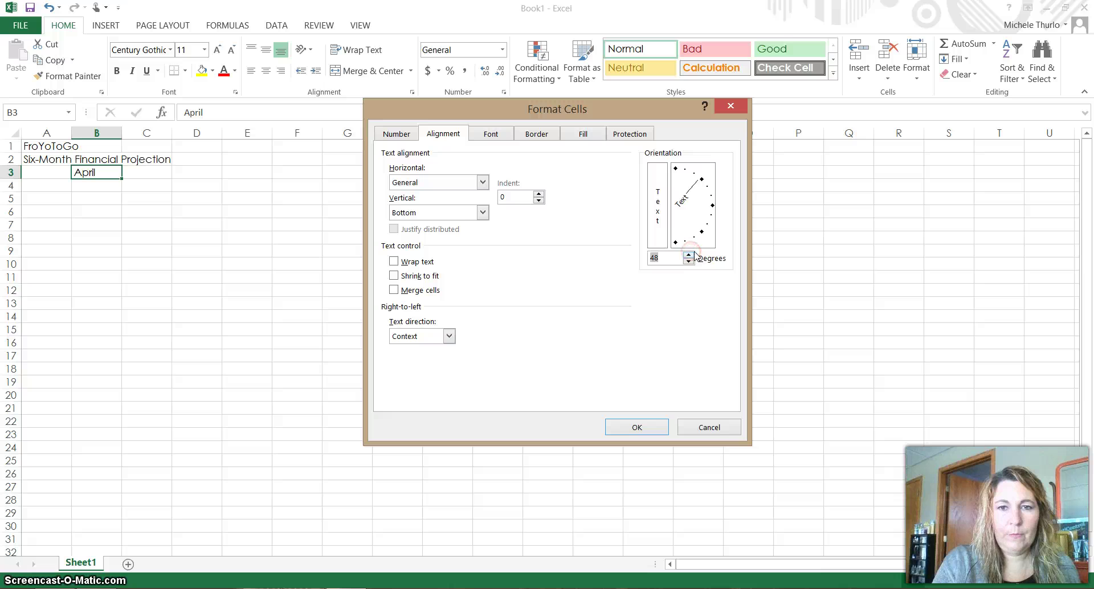
left_click(689, 255)
left_click(689, 254)
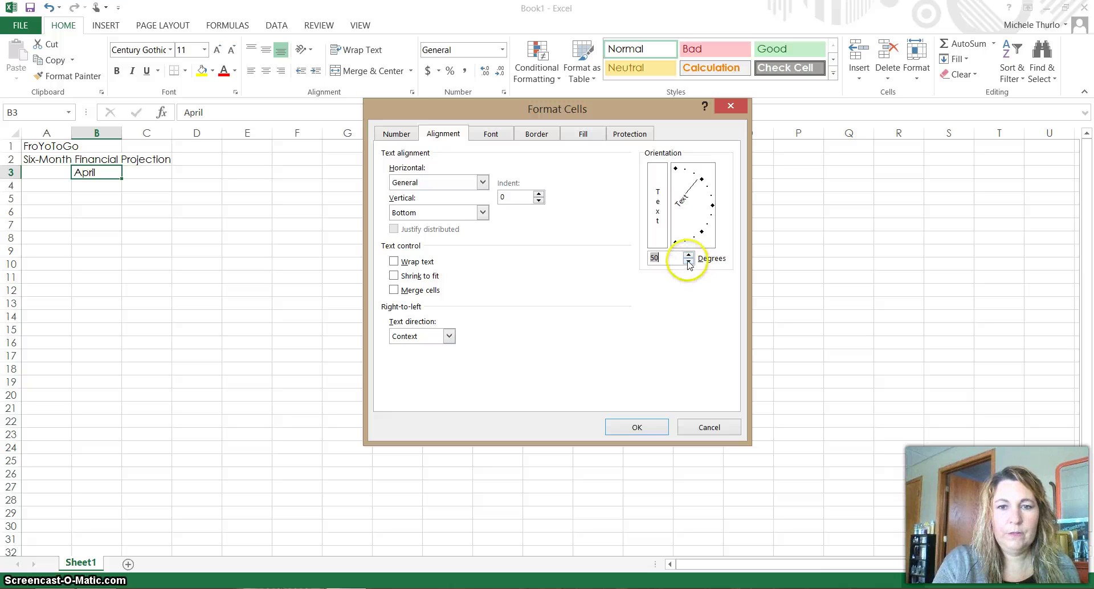
left_click(689, 262)
left_click(689, 263)
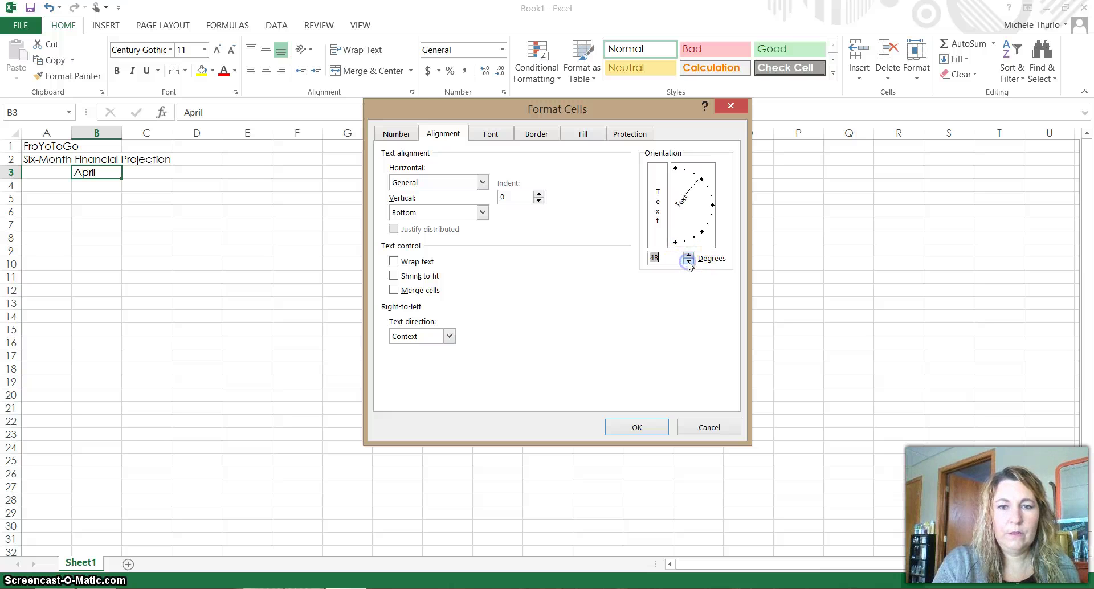
left_click(689, 263)
left_click(689, 263)
left_click(689, 263)
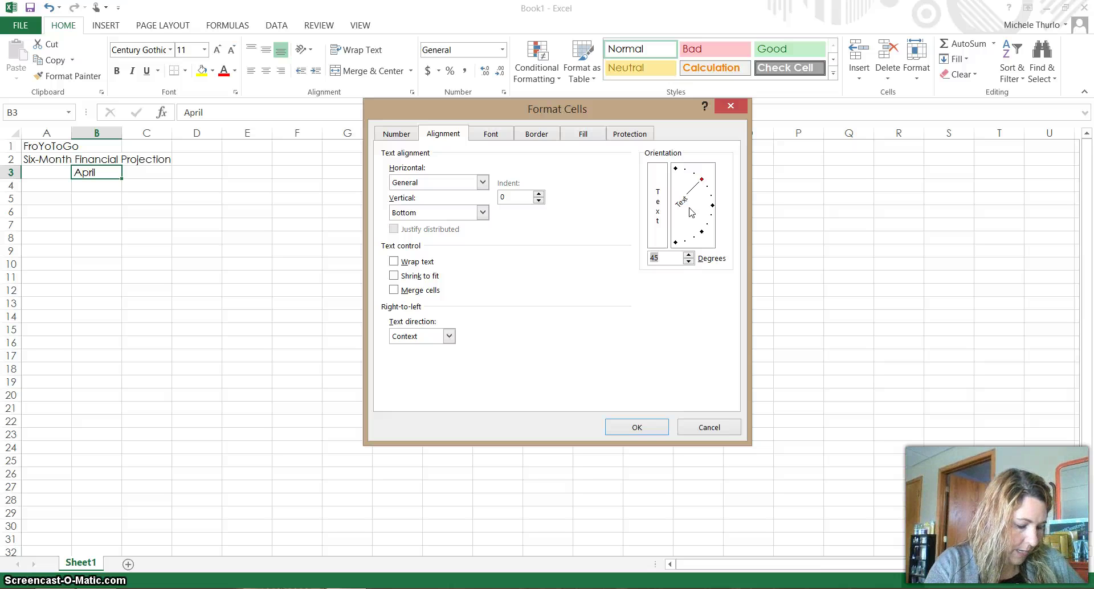
left_click(637, 428)
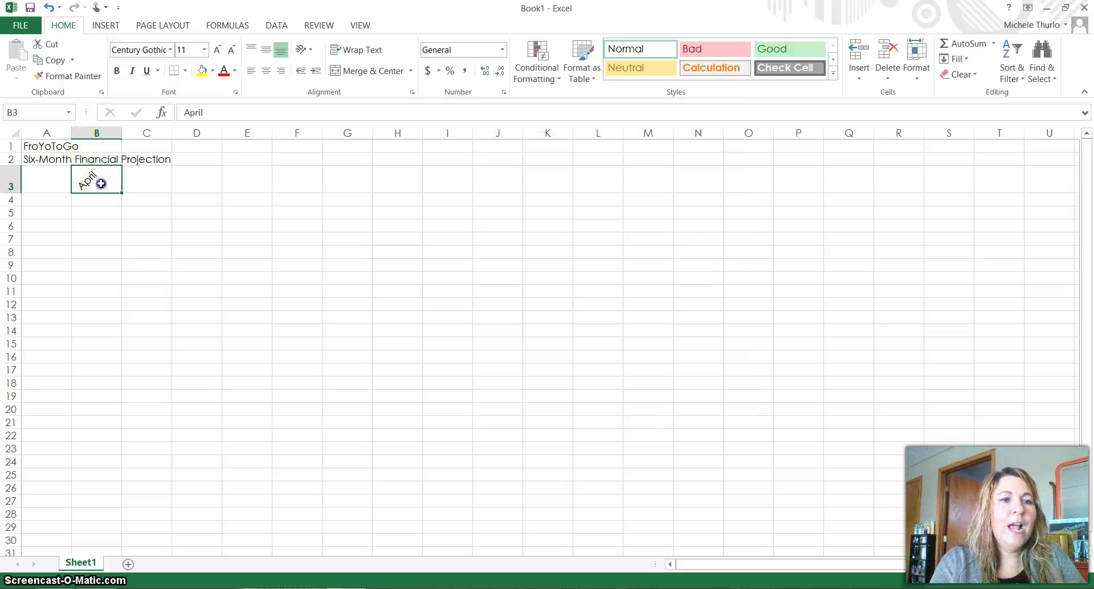
Step: Fill the month series from April in B3 across to September in G3, and enter Total in H3
left_click_drag(123, 195, 355, 191)
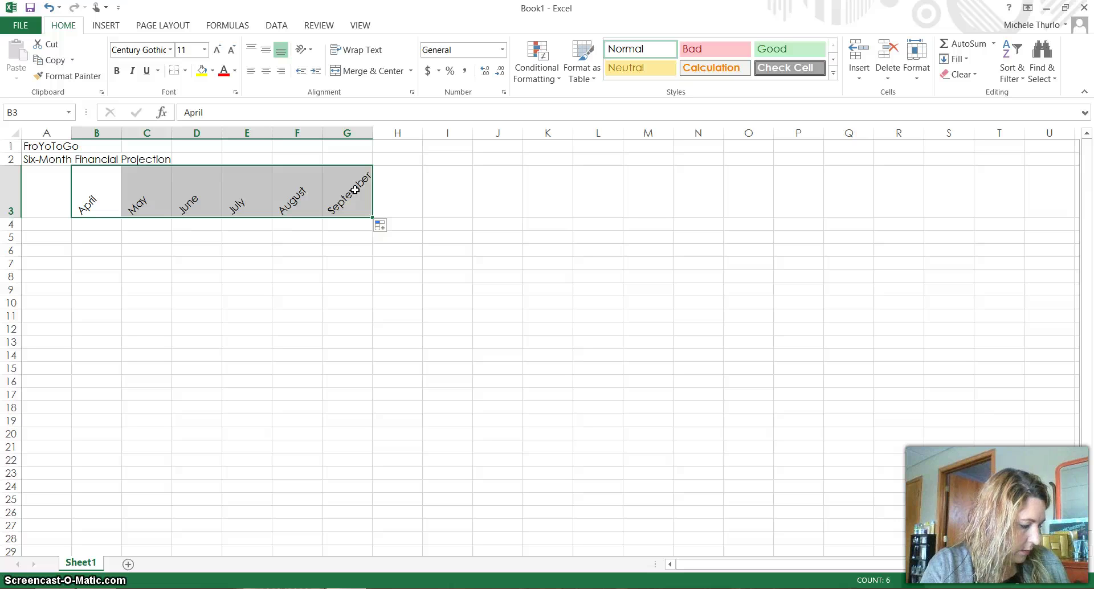
left_click(408, 198)
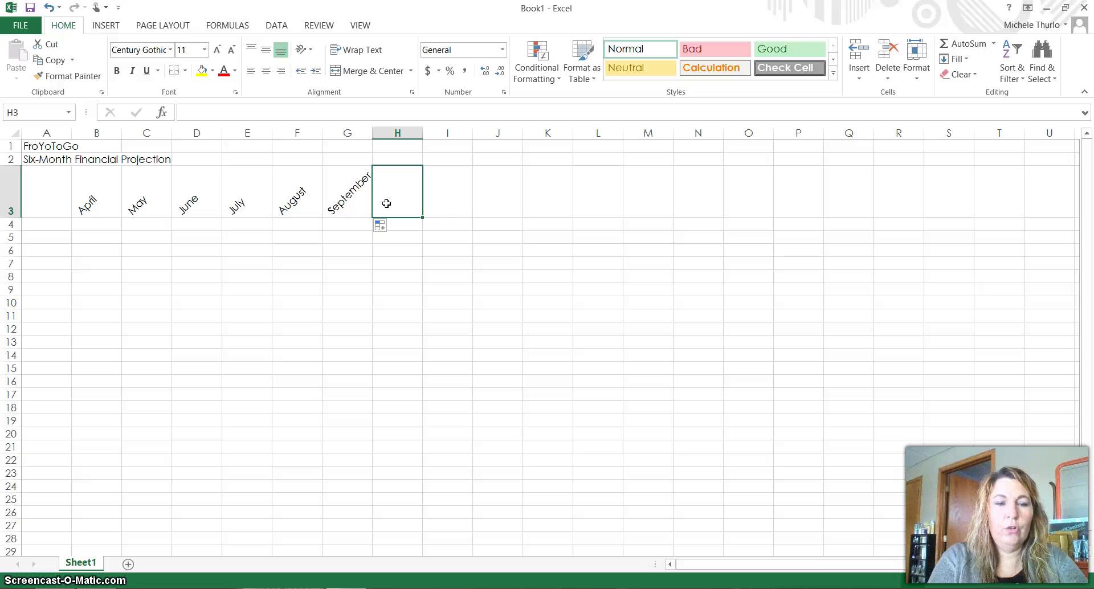
type("Total")
key("Return")
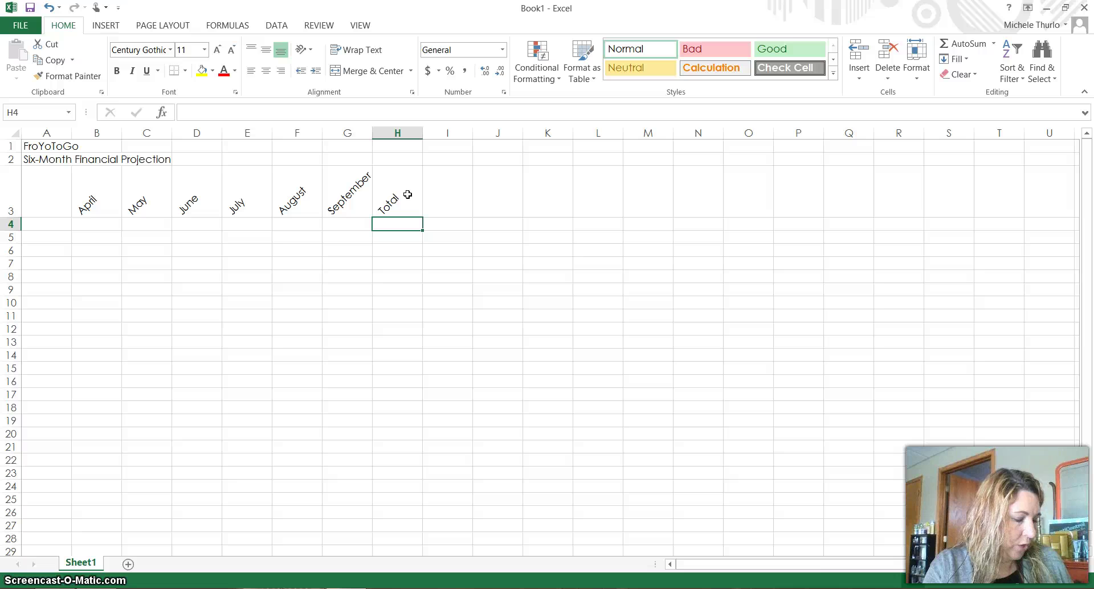
Step: Enter the column heading Chart in cell I3, beside the Total heading
key("Right")
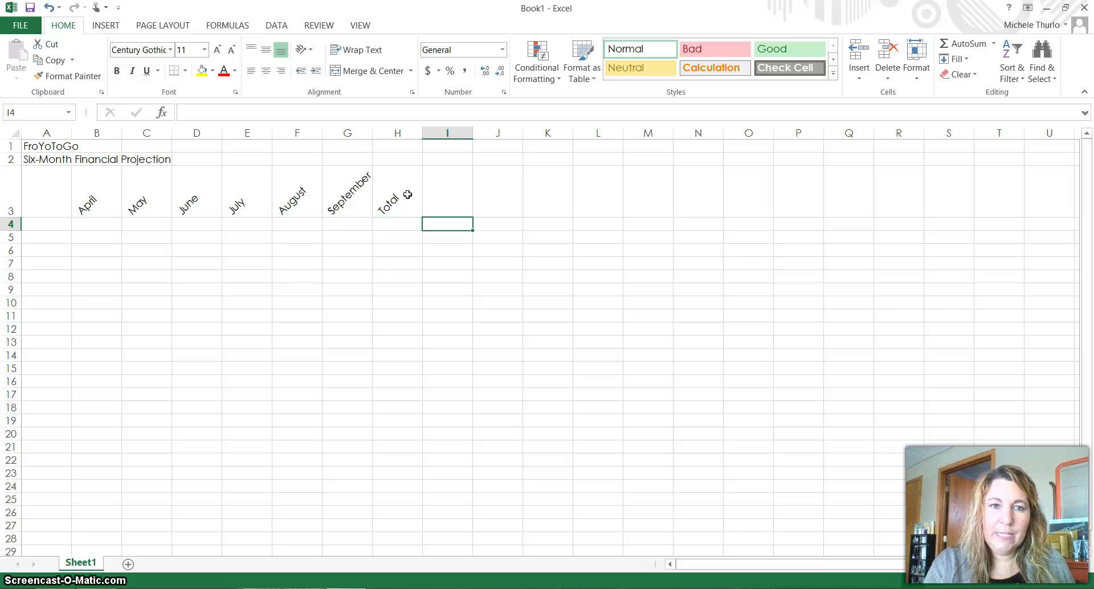
key("Up")
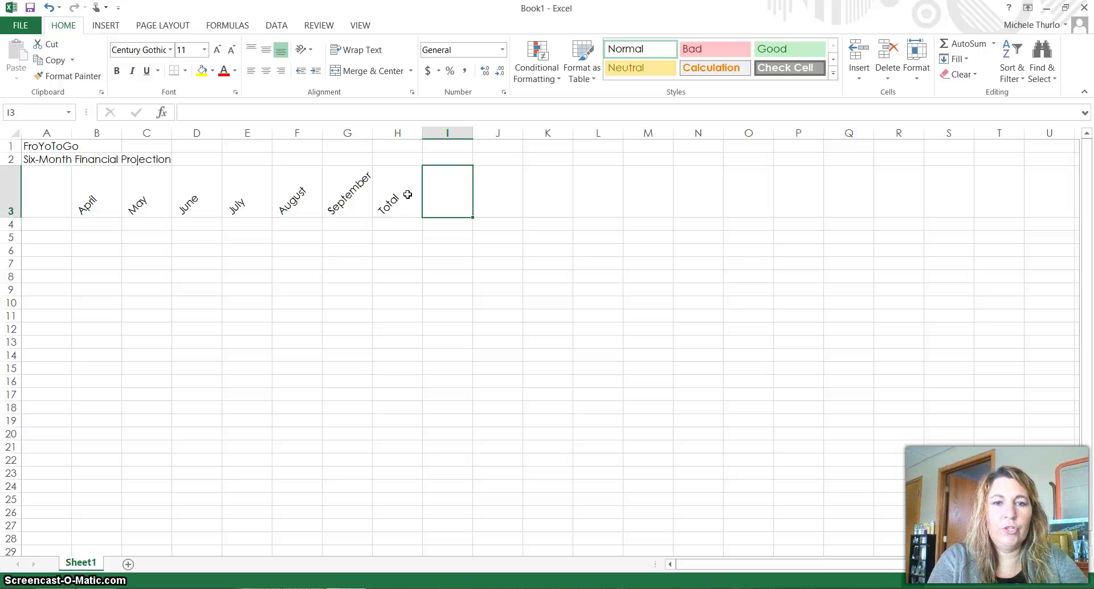
type("Chart")
key("Return")
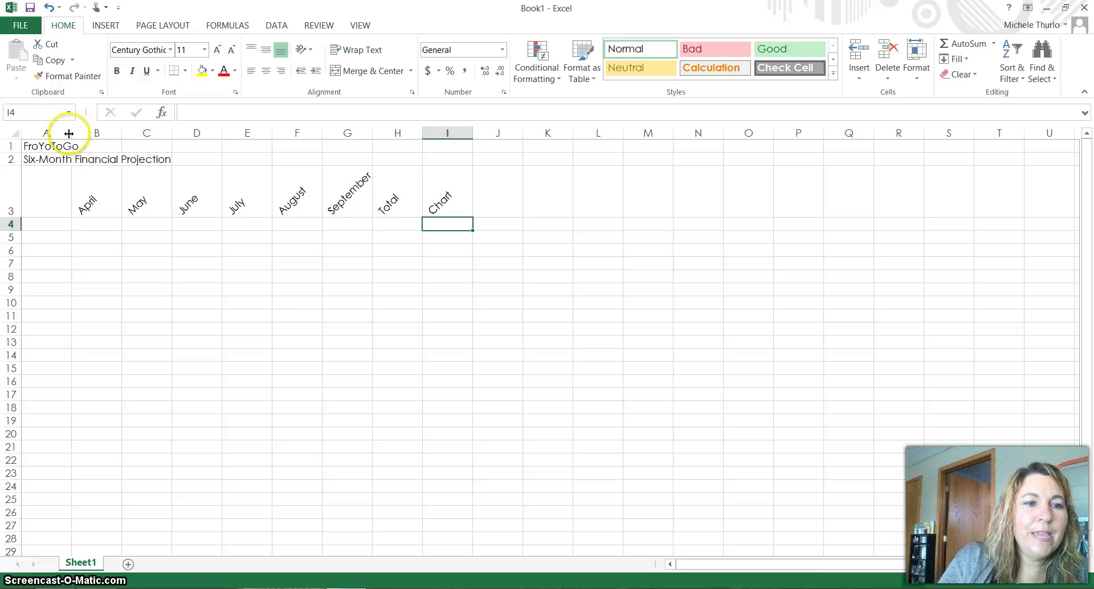
Step: Widen column A well beyond the length of the Six-Month Financial Projection subtitle
left_click_drag(69, 134, 69, 134)
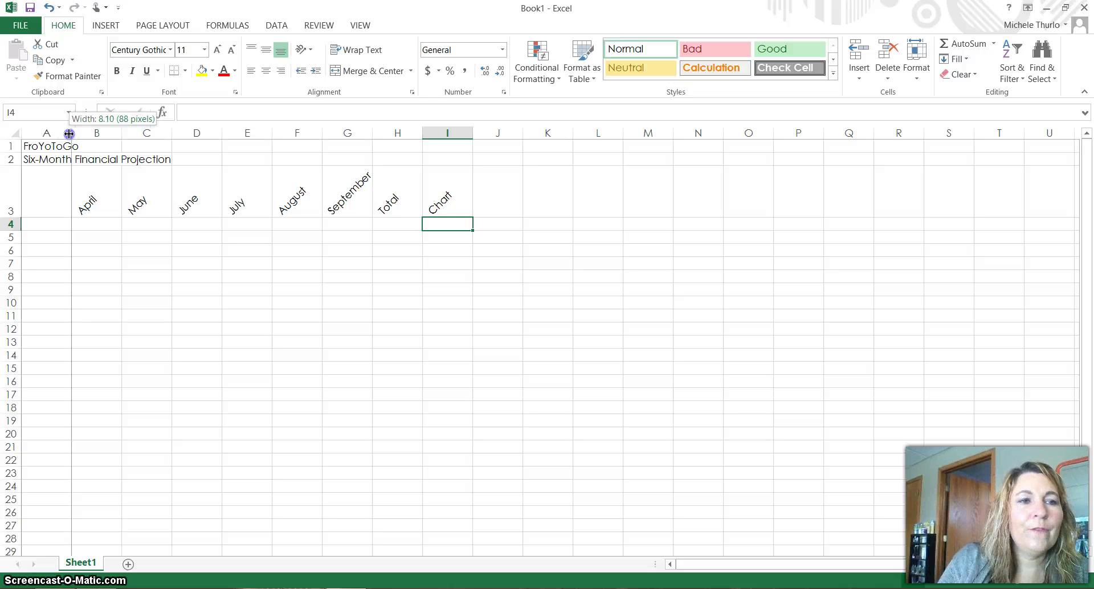
left_click_drag(69, 133, 240, 137)
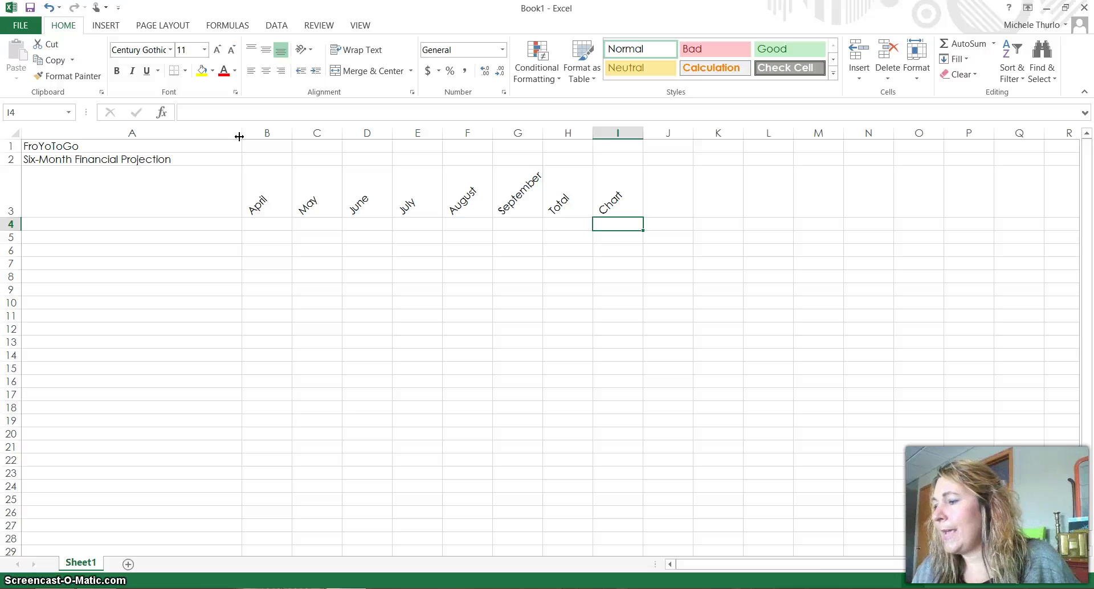
Step: Widen the month columns B through G equally, to nearly twice their current width
left_click_drag(257, 135, 525, 154)
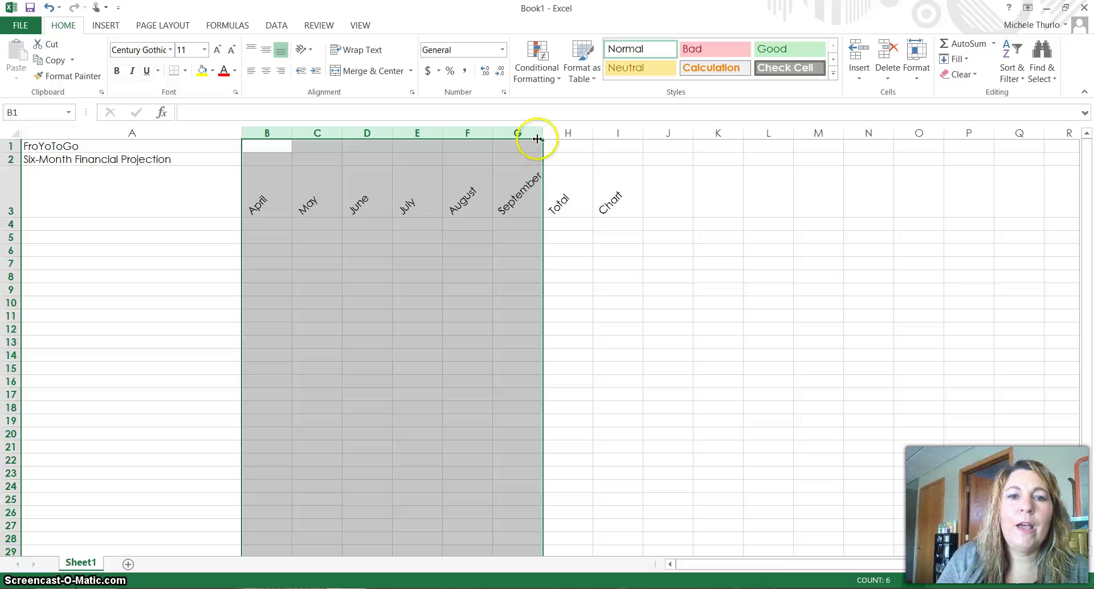
left_click_drag(545, 134, 579, 136)
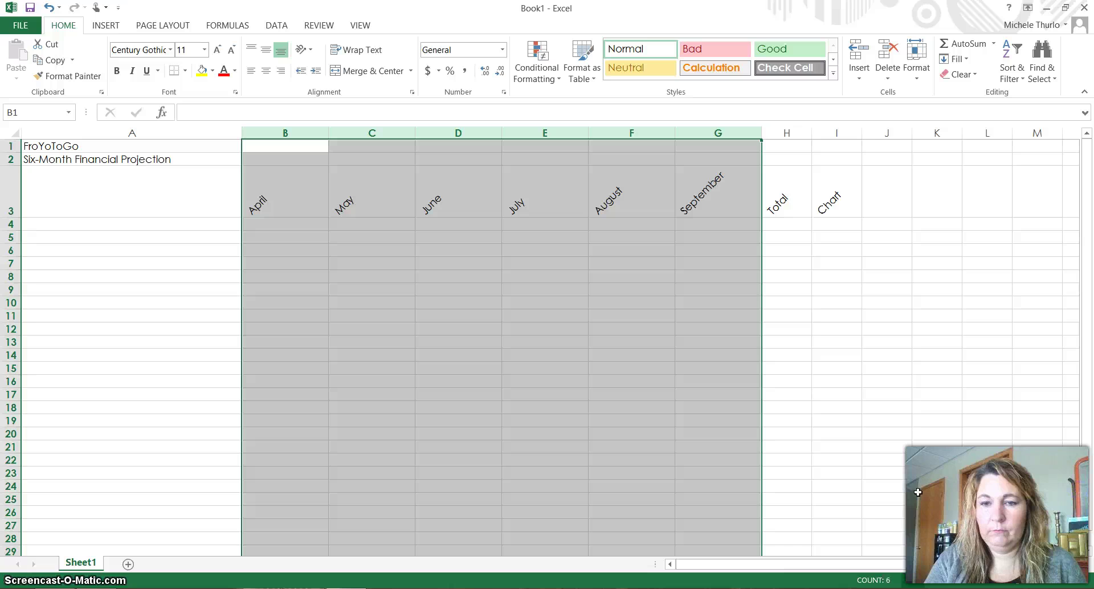
left_click(526, 254)
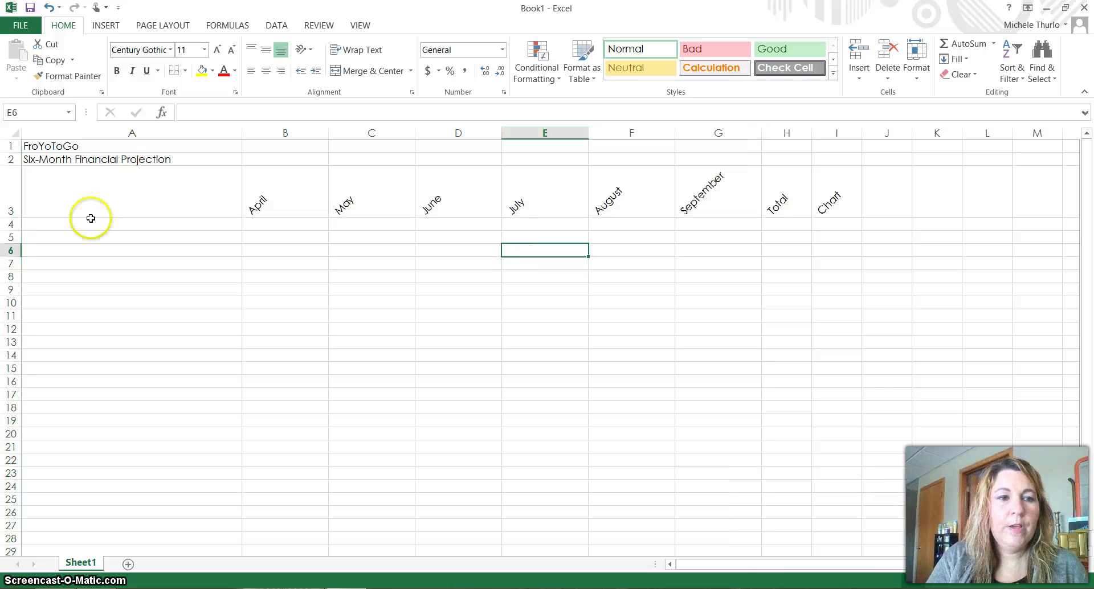
left_click(69, 217)
key("alt+p")
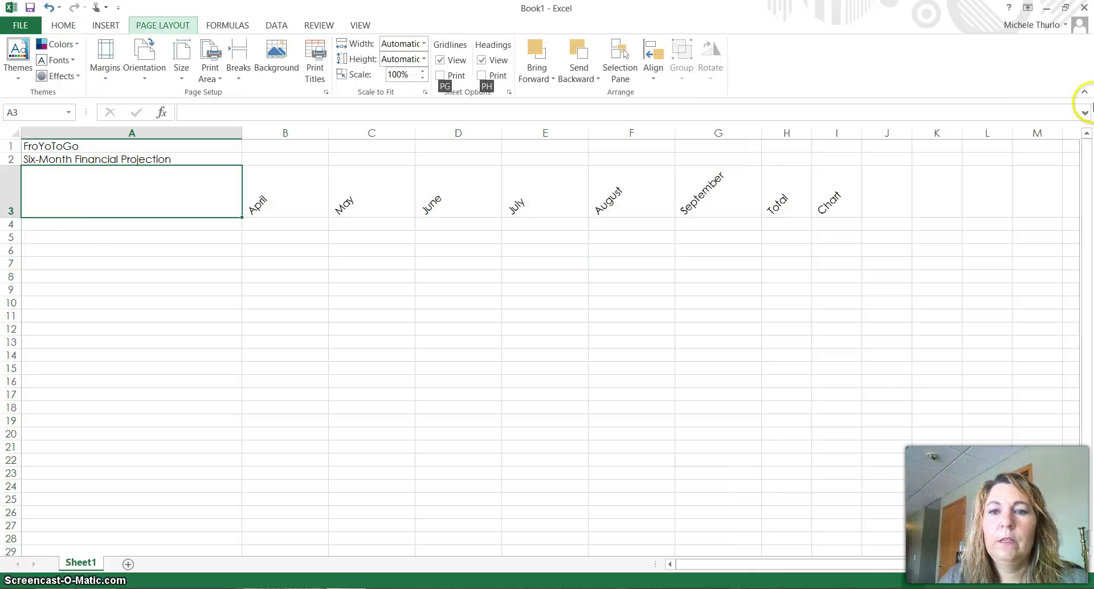
Step: Widen the Total column H to about twice its width, making it wider than the month columns
left_click(799, 133)
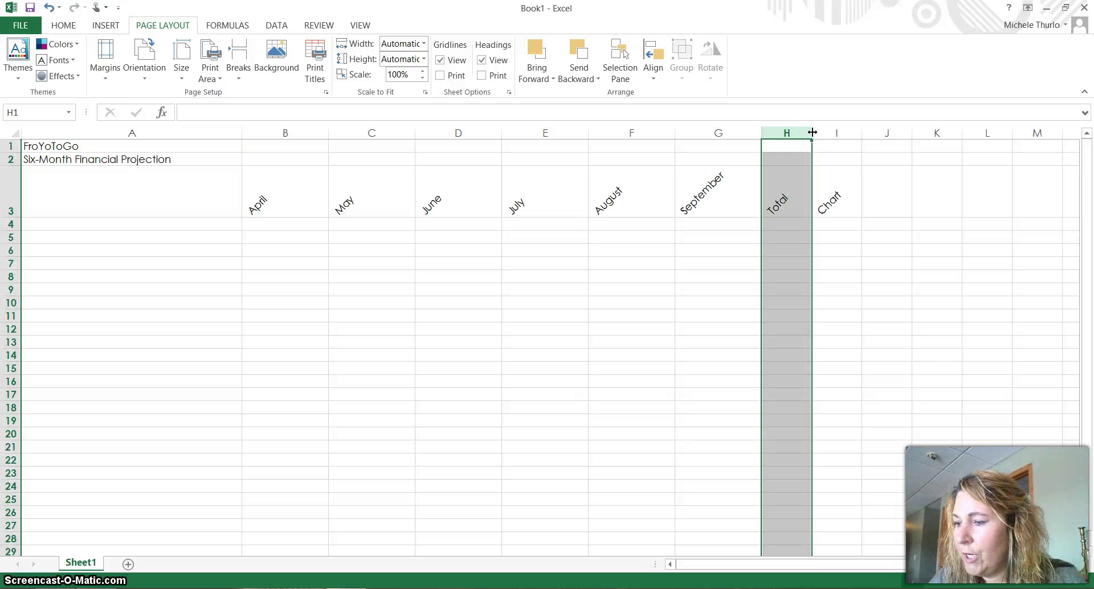
left_click_drag(812, 132, 869, 134)
key("super+c")
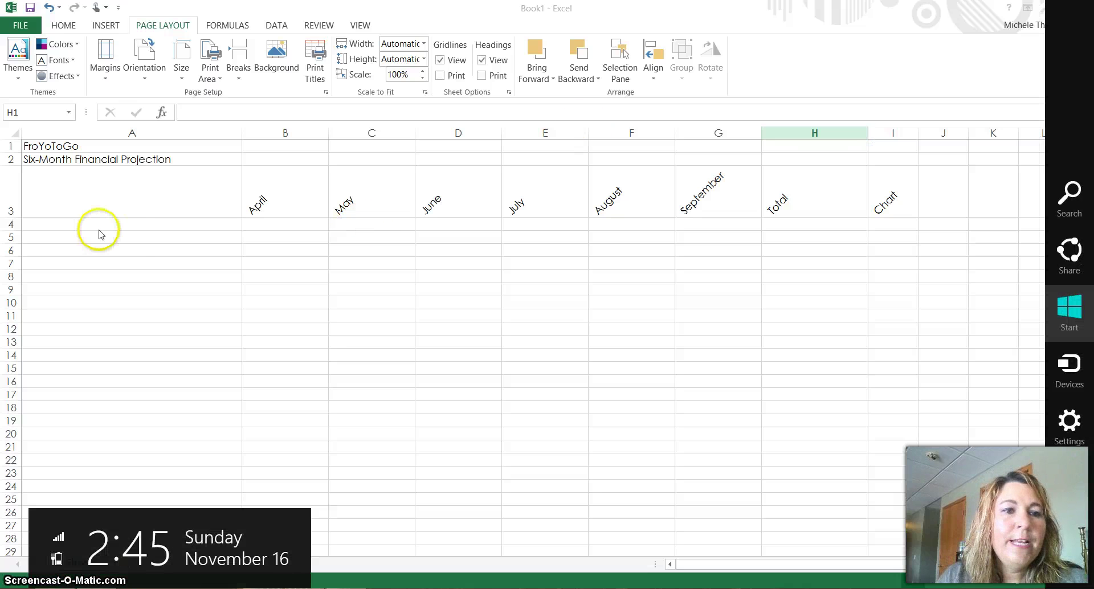
Step: Enter the row labels Revenue in cell A4 and Cost of Goods Sold in cell A5
left_click(106, 222)
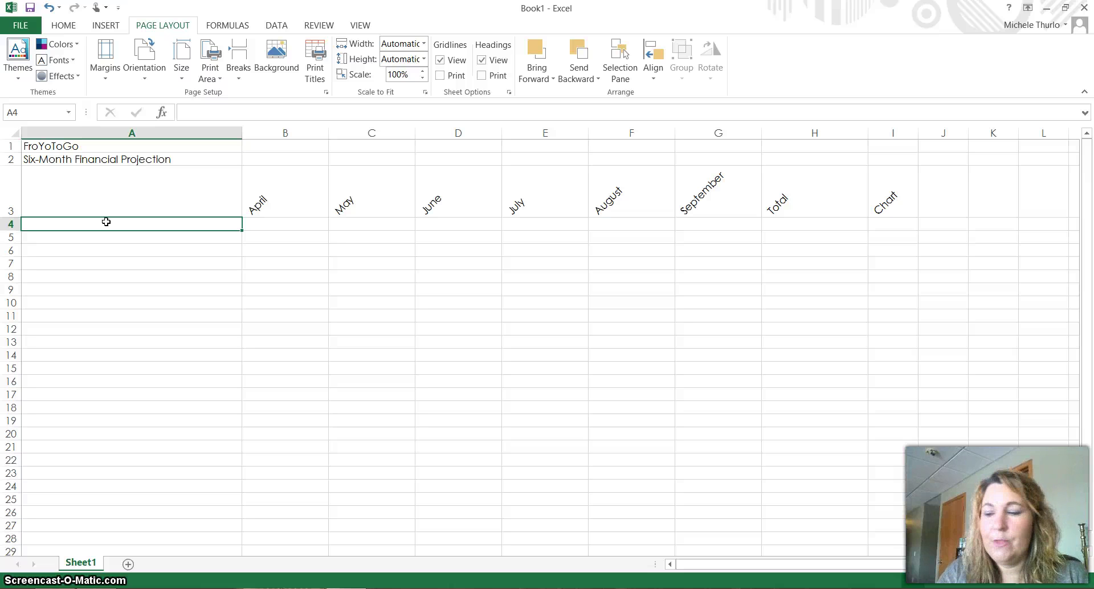
type("Reven")
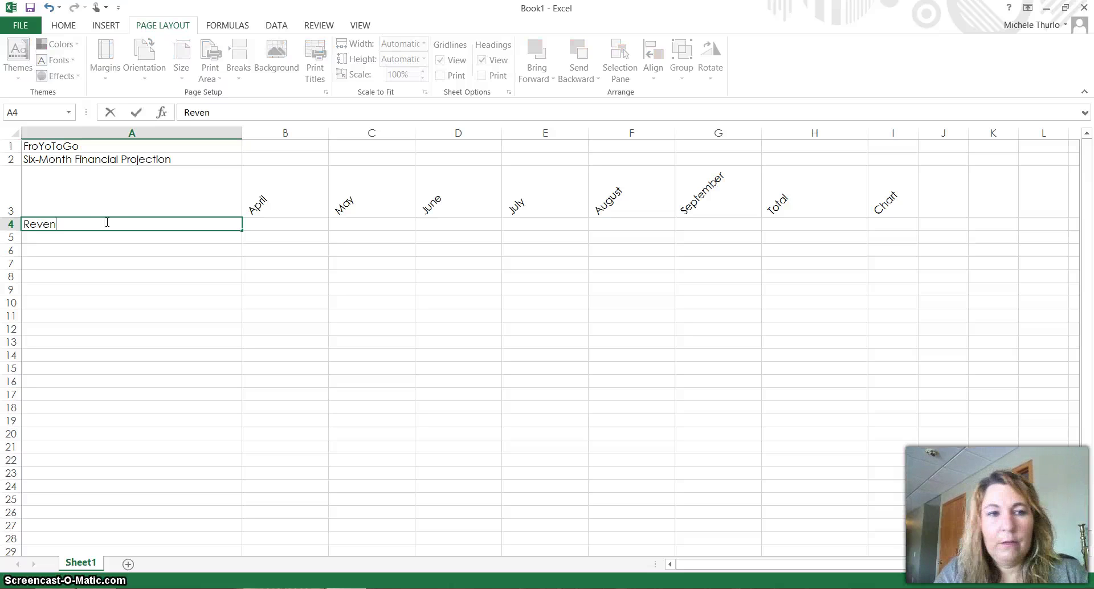
type("ue")
key("Return")
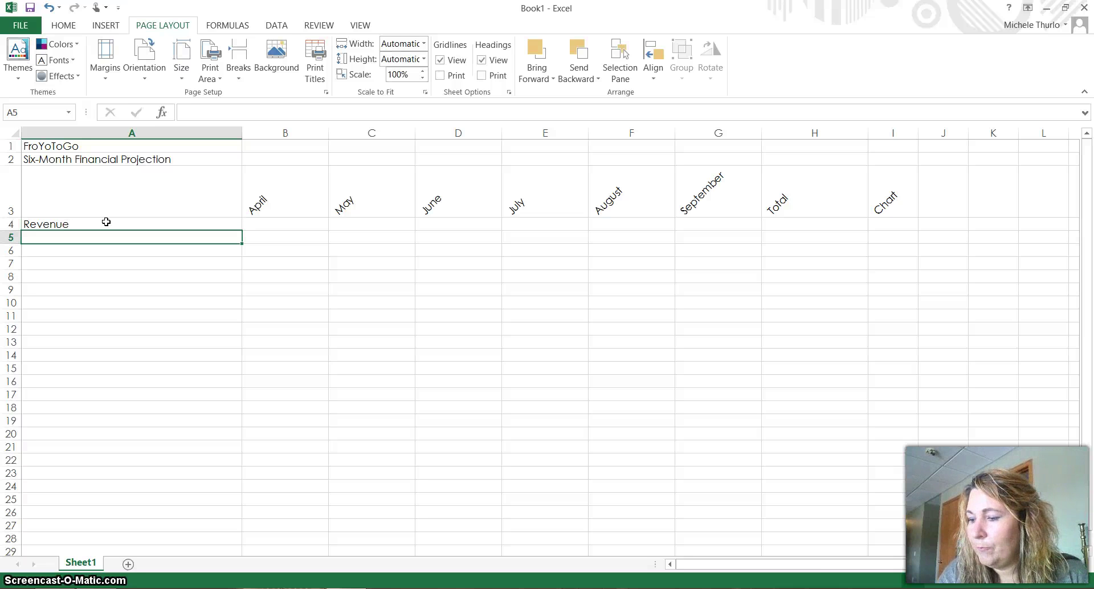
type("Cost of Goo")
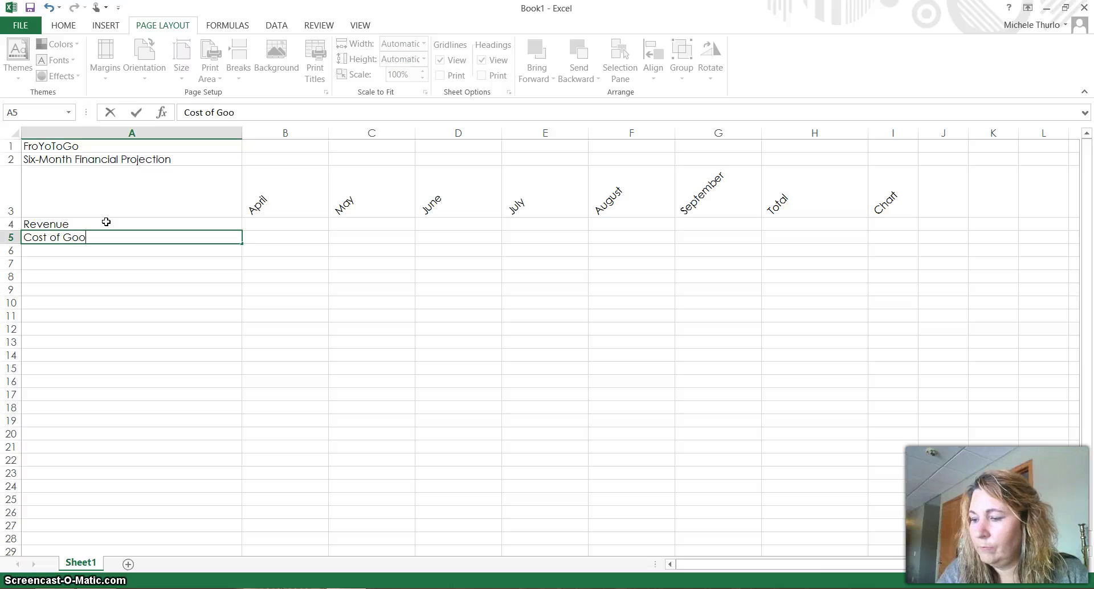
type("ds Sold")
key("Return")
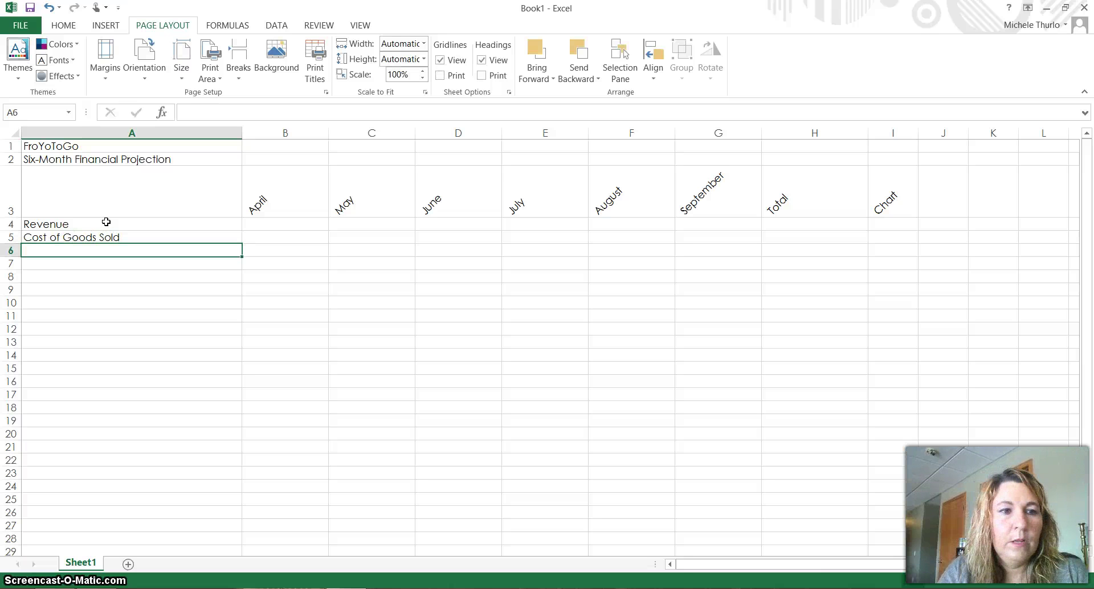
Step: Enter Gross Margin in cell A6 and, leaving row 7 blank, Expenses in cell A8
type("G")
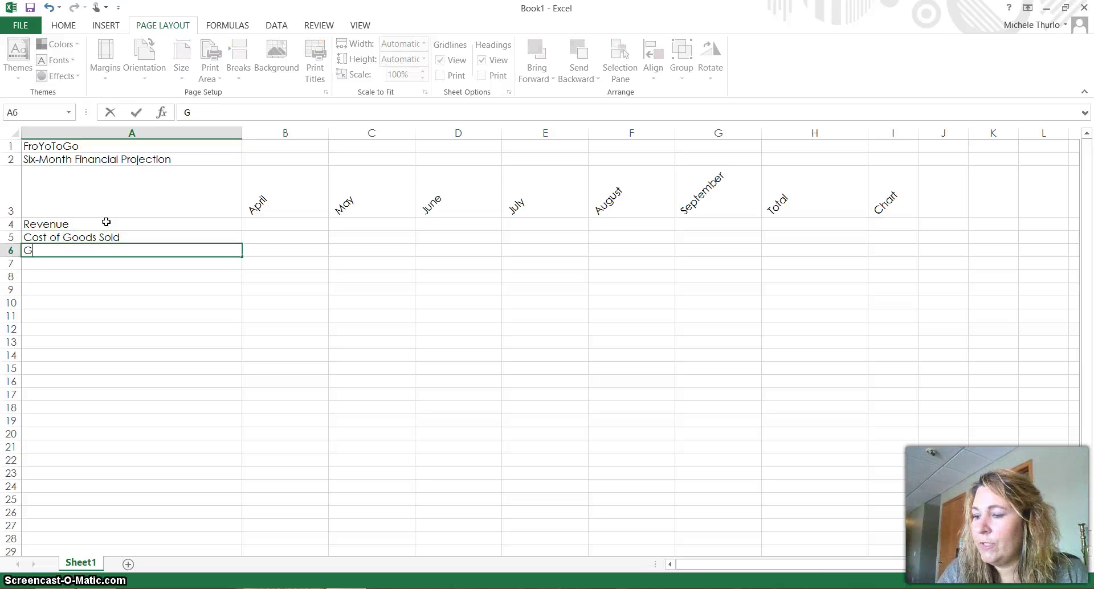
type("ross Margin")
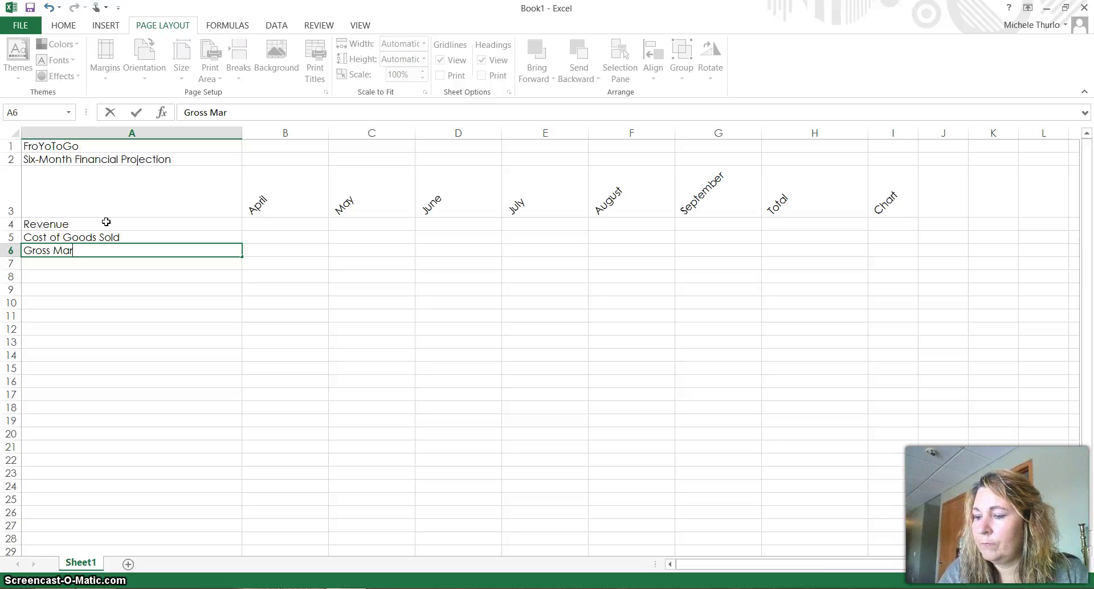
key("Return")
key("Return")
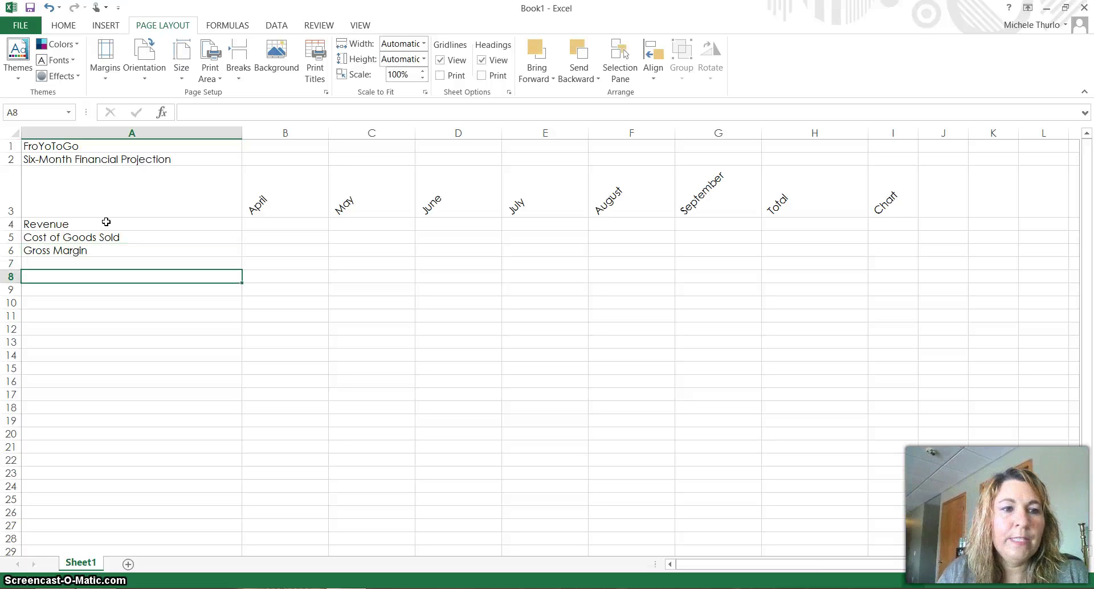
type("Expenses")
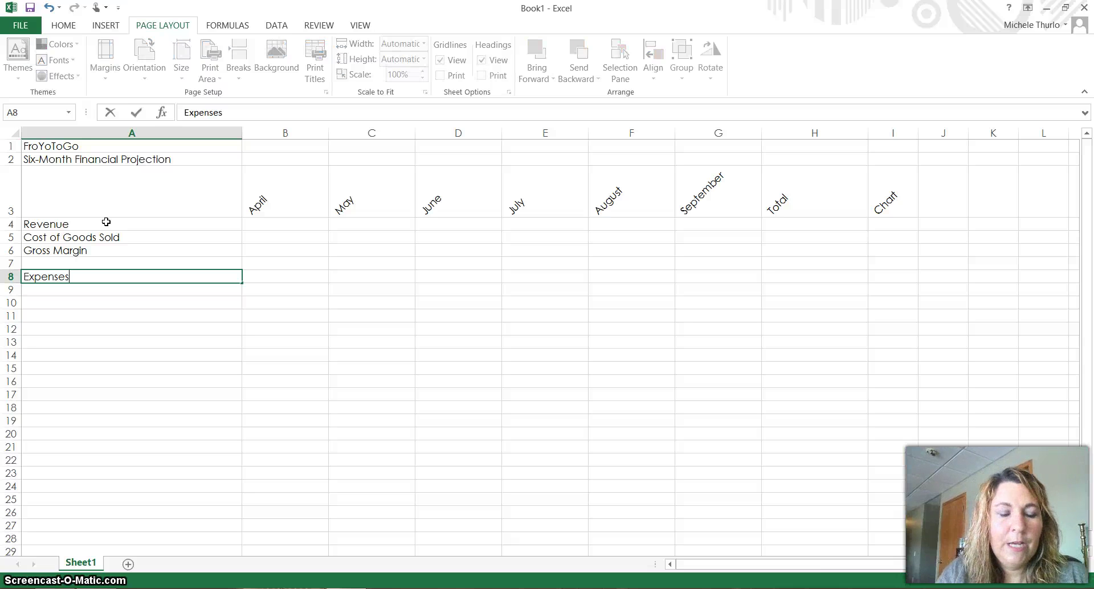
key("Return")
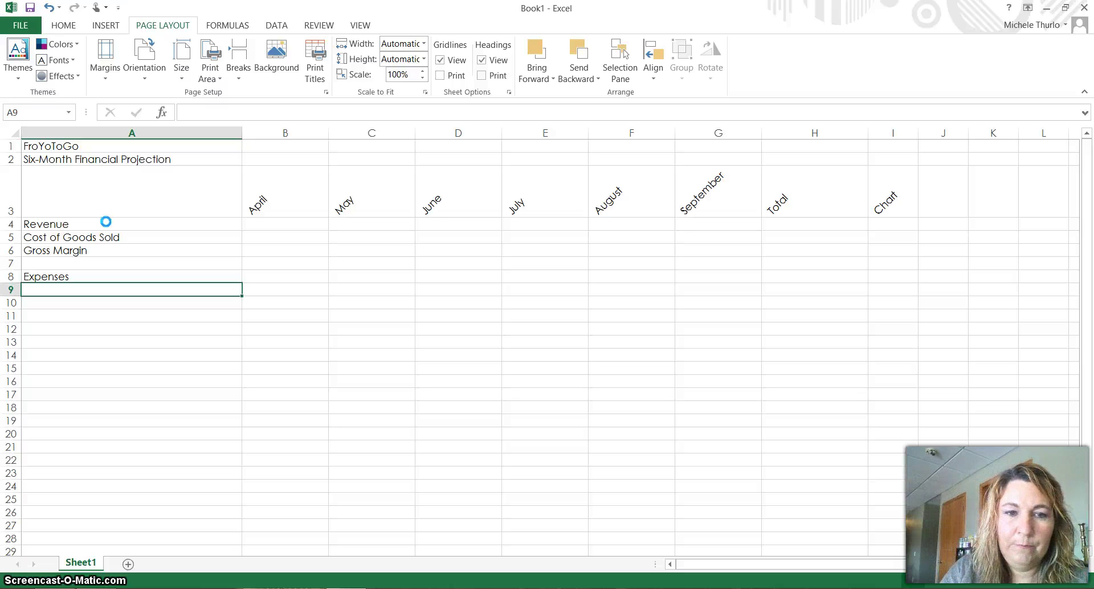
Step: Correct the misspelled label in cell A11 to Kiosk Rental
key("ctrl+p")
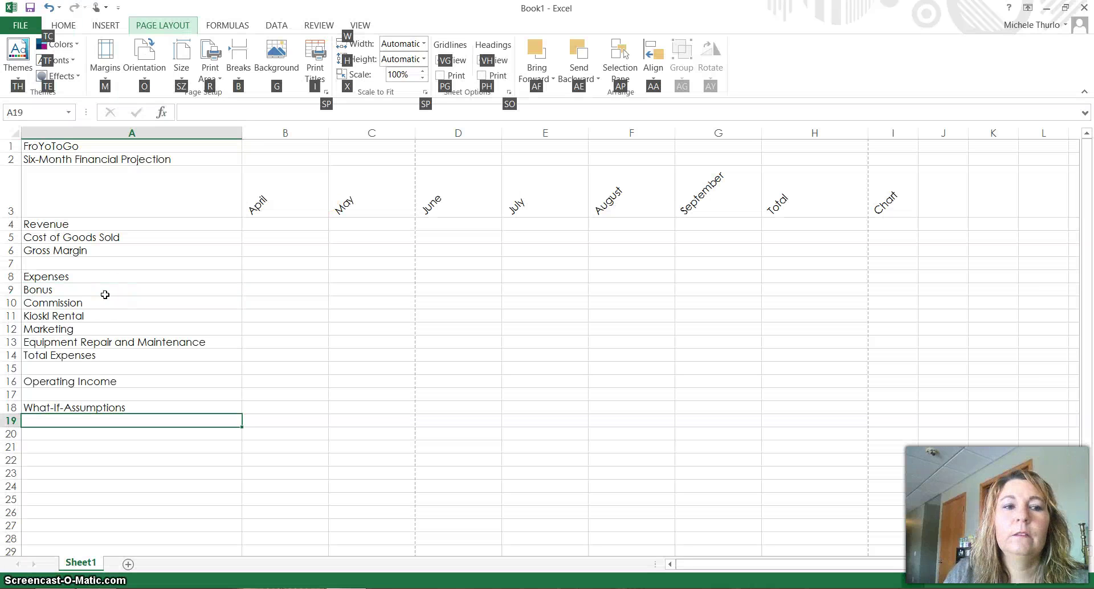
left_click(188, 314)
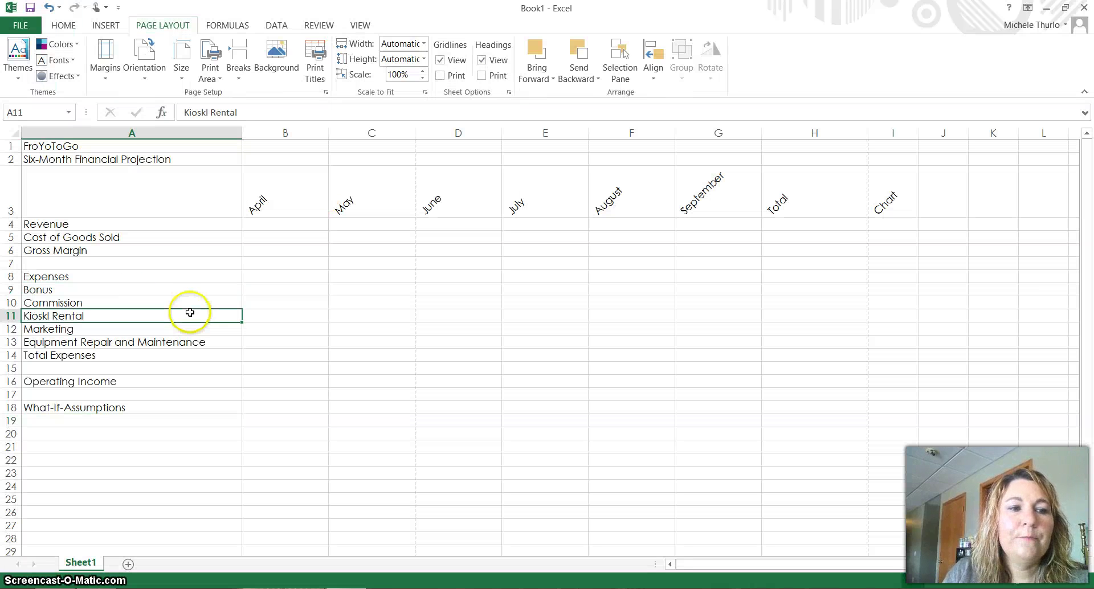
left_click(146, 322)
double_click(51, 316)
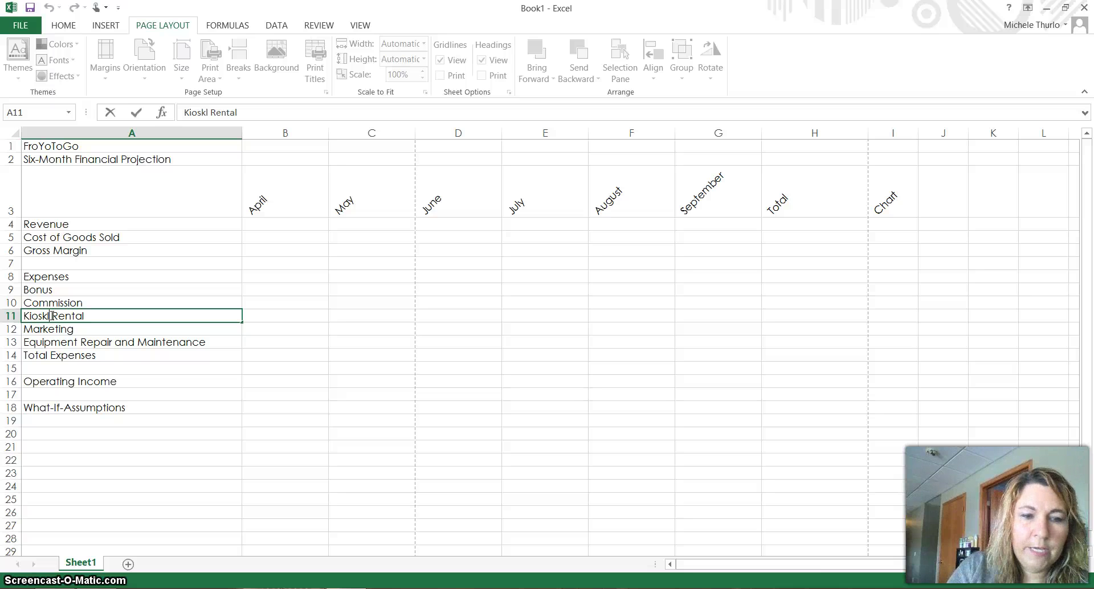
key("BackSpace")
left_click(285, 355)
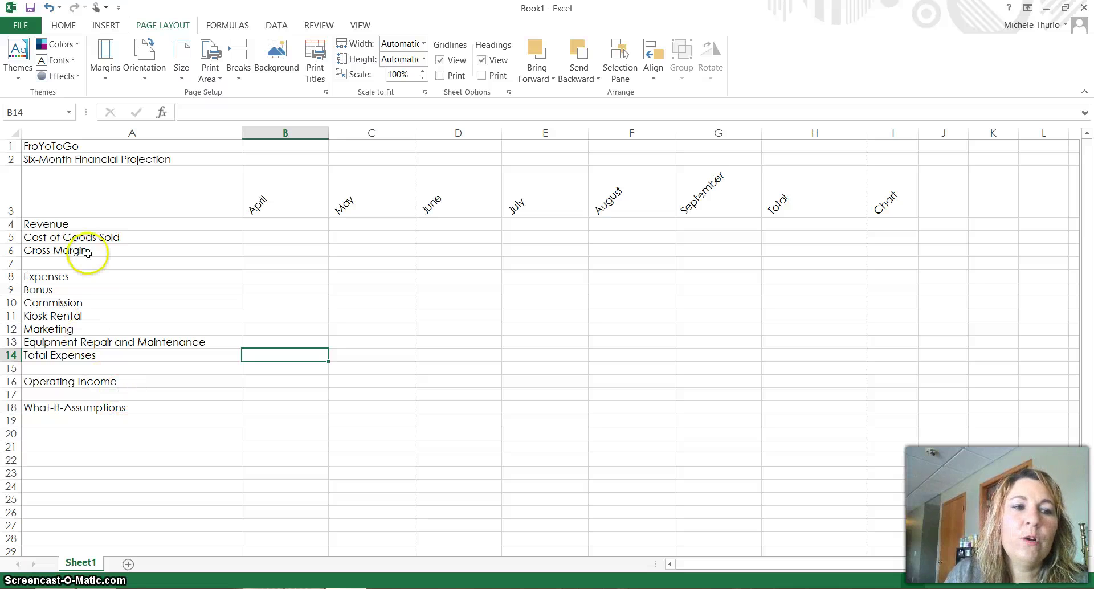
left_click(75, 228)
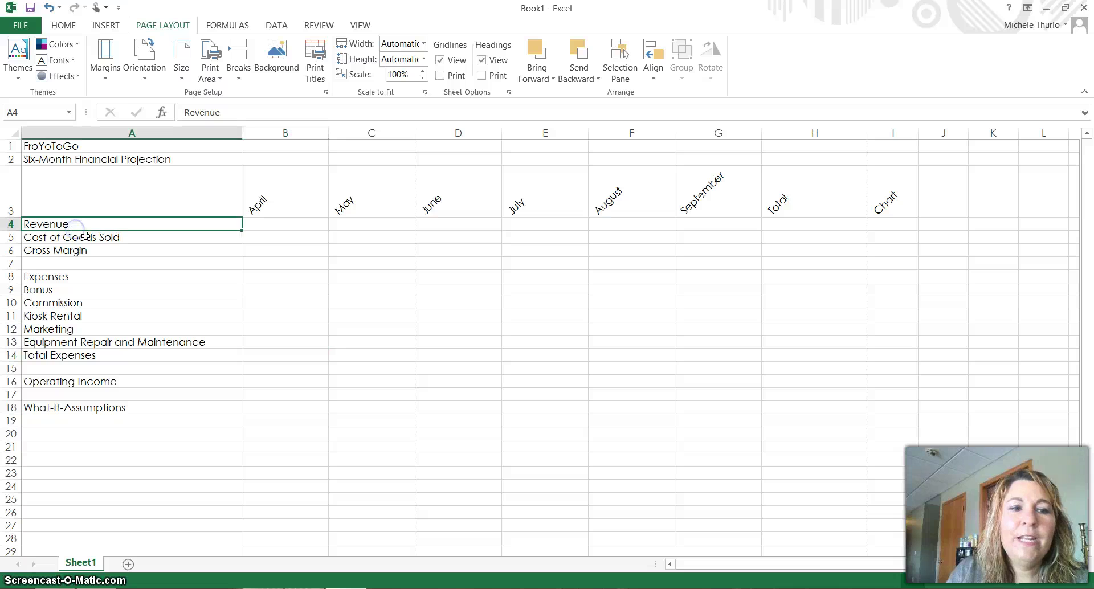
left_click(87, 237)
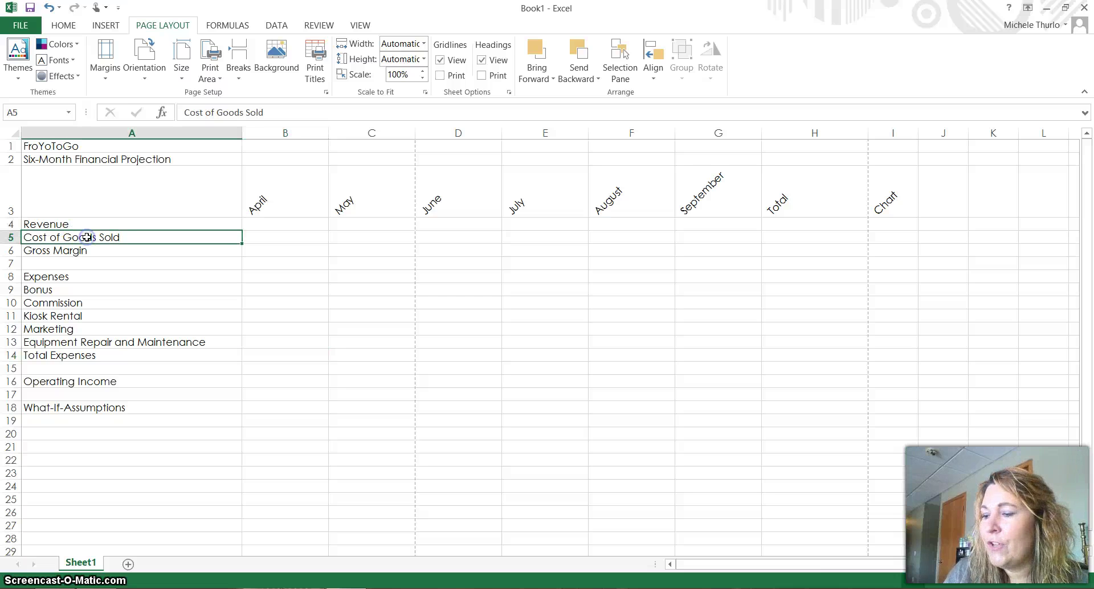
left_click(51, 250)
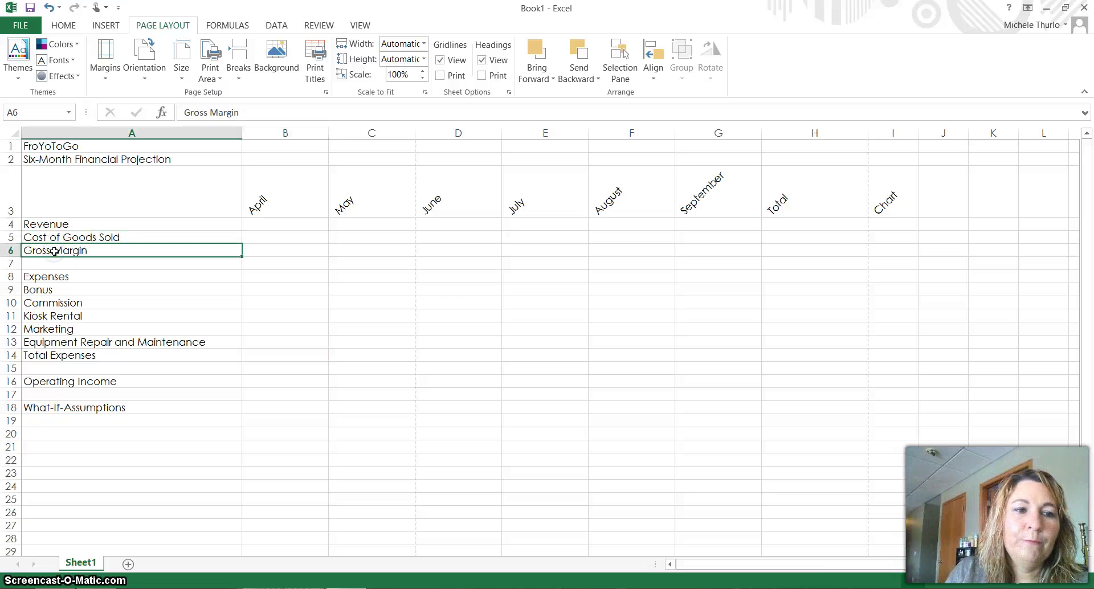
left_click(70, 279)
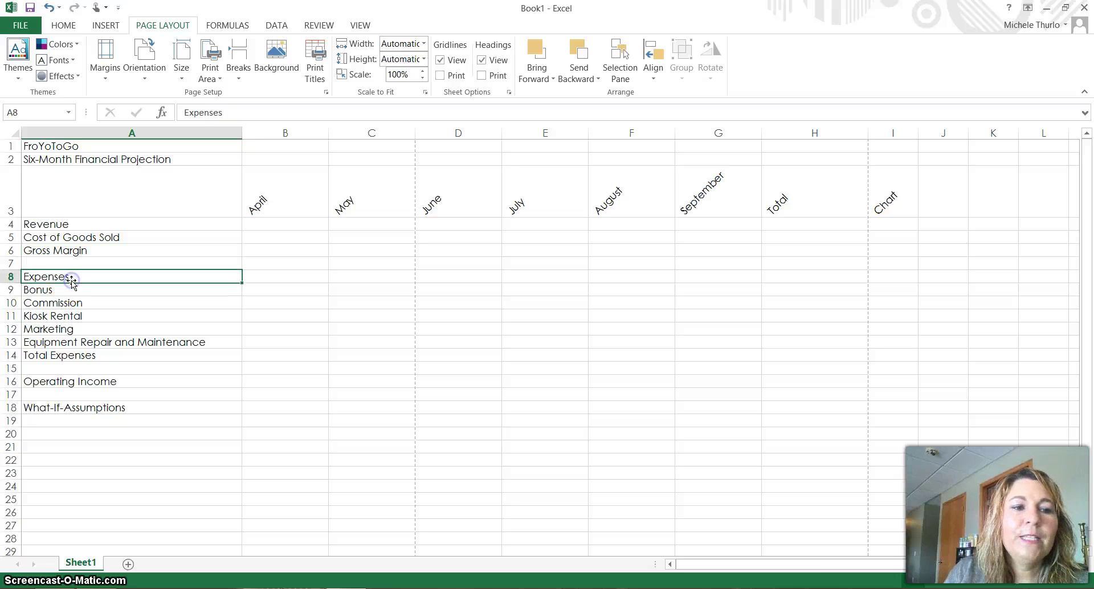
left_click(81, 357)
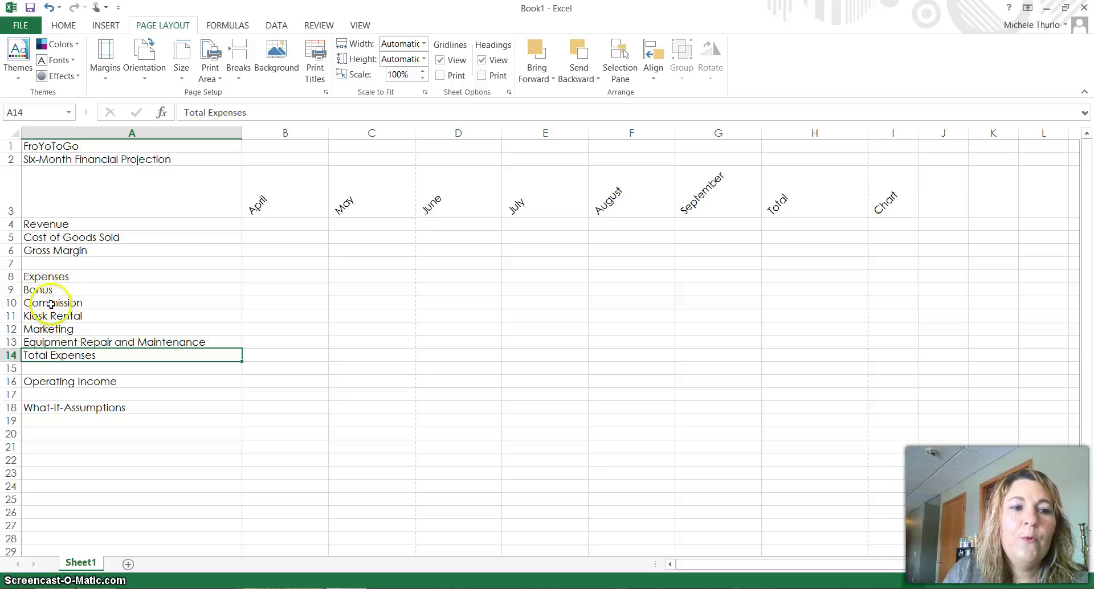
Step: Indent the Cost of Goods Sold label in A5 and the expense labels Bonus through Equipment Repair and Maintenance in A9:A13 by one level
left_click(95, 237)
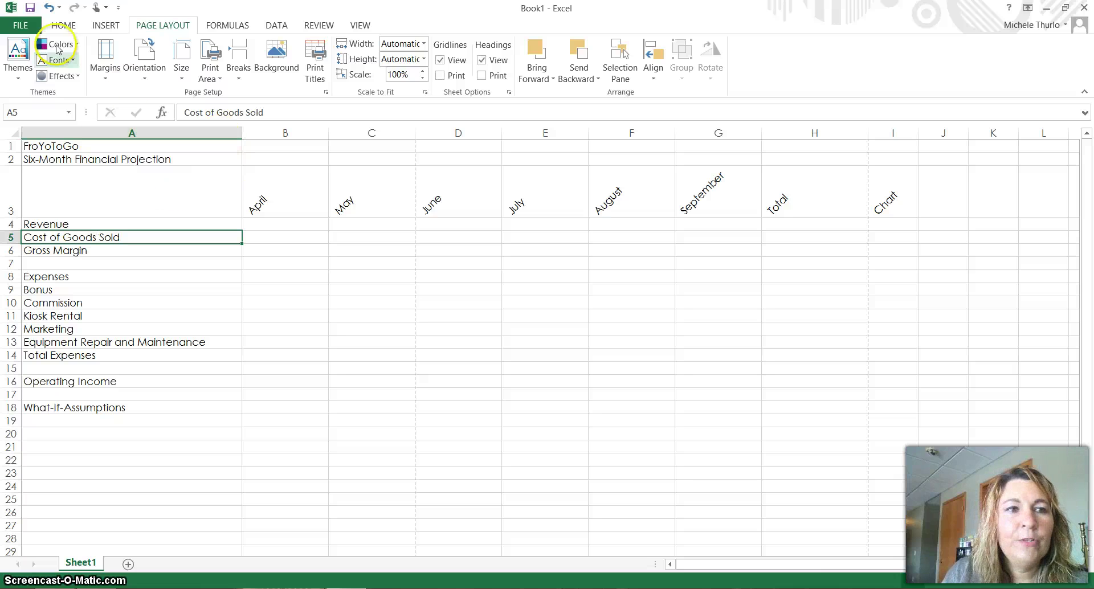
left_click(57, 27)
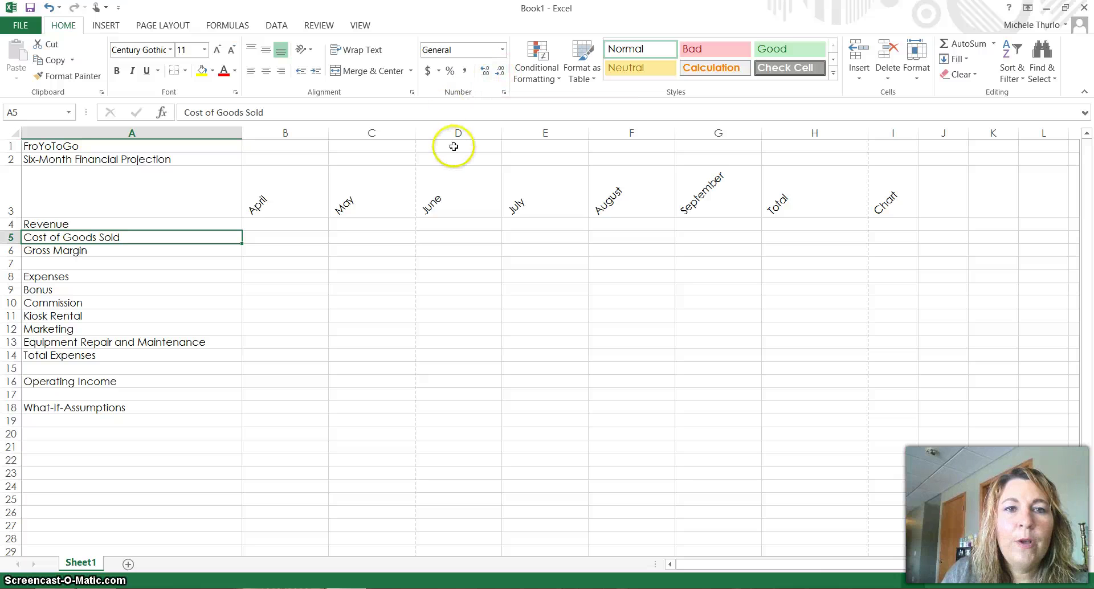
left_click(314, 75)
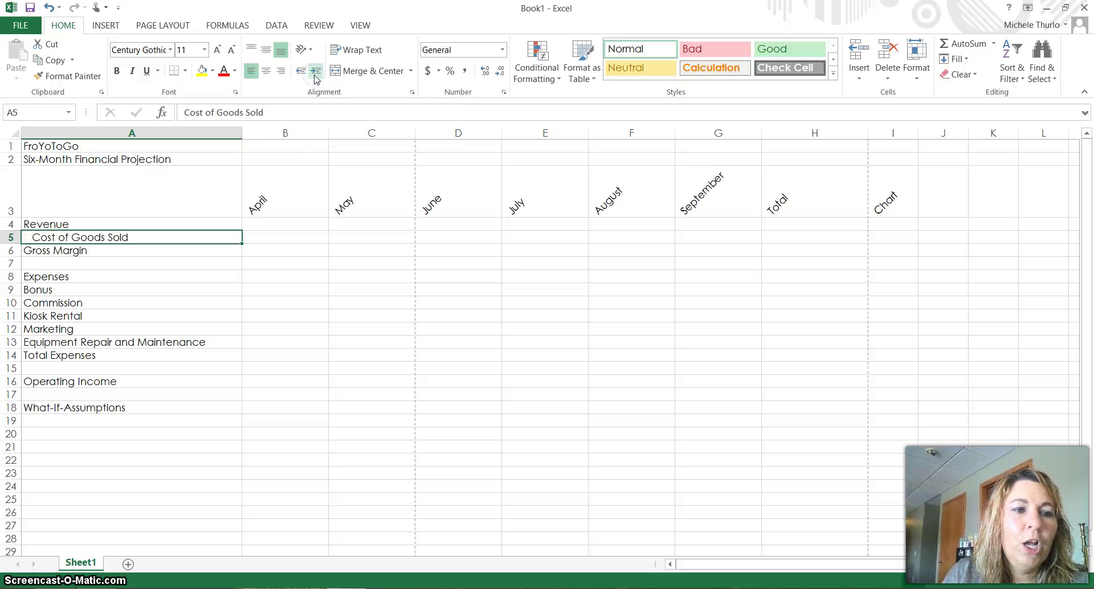
left_click(56, 290)
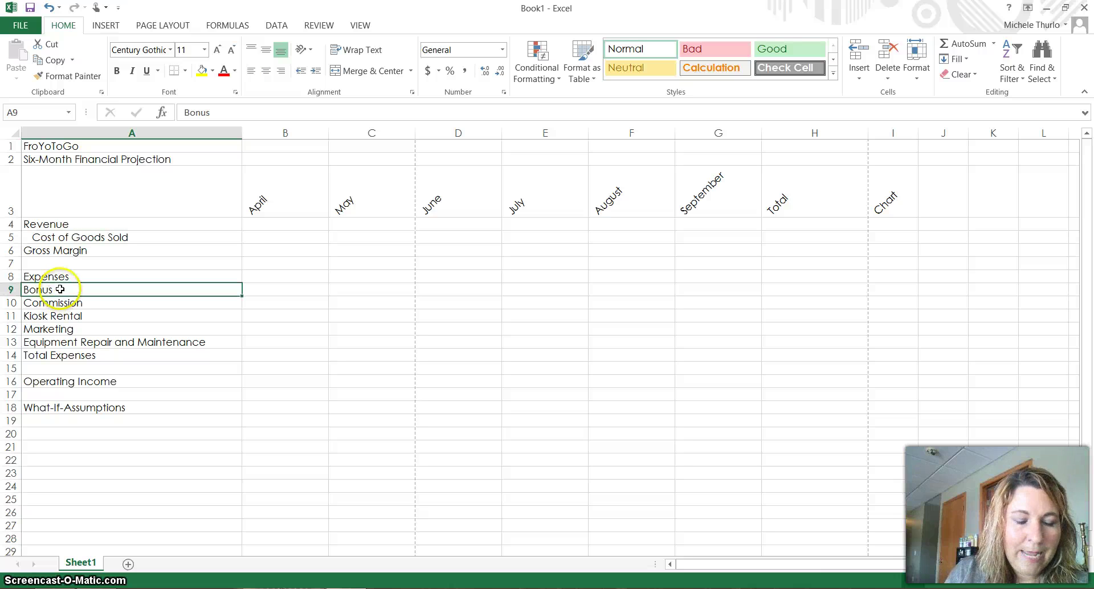
left_click_drag(60, 289, 64, 340)
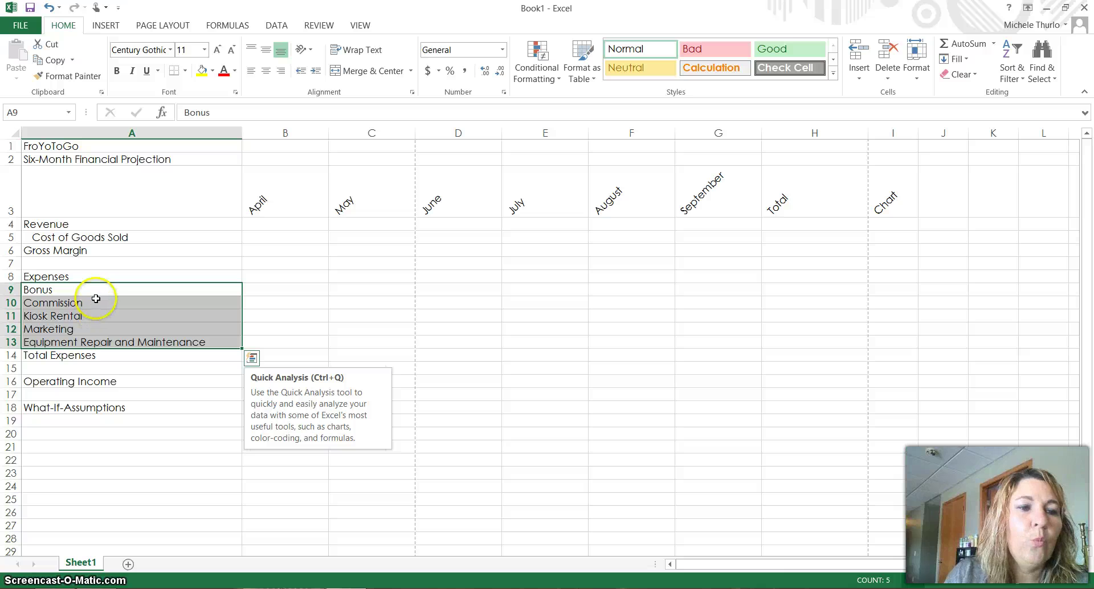
left_click(318, 70)
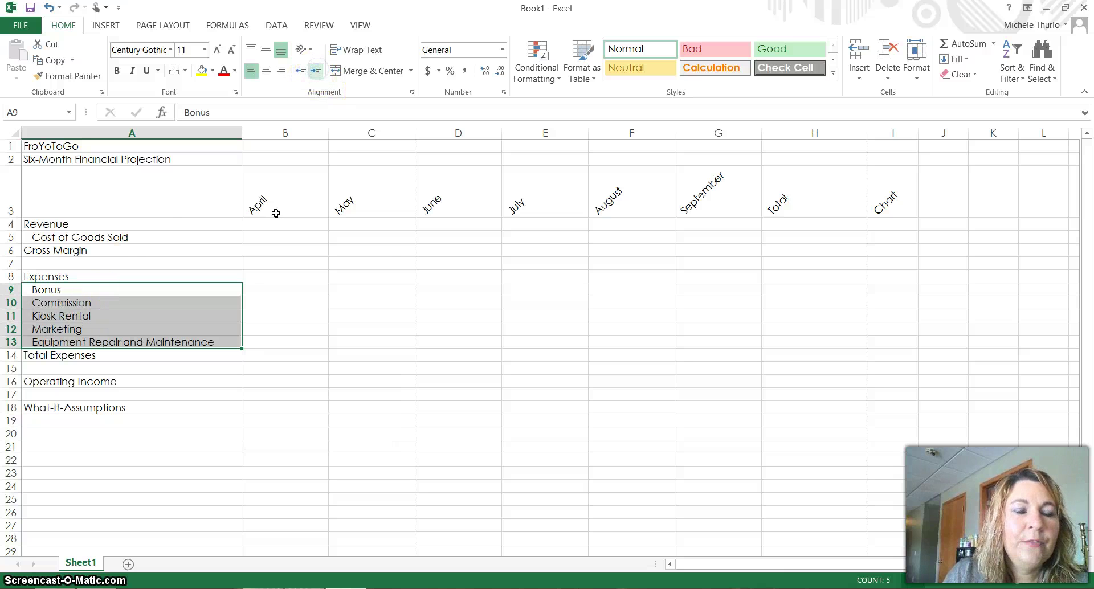
left_click(281, 426)
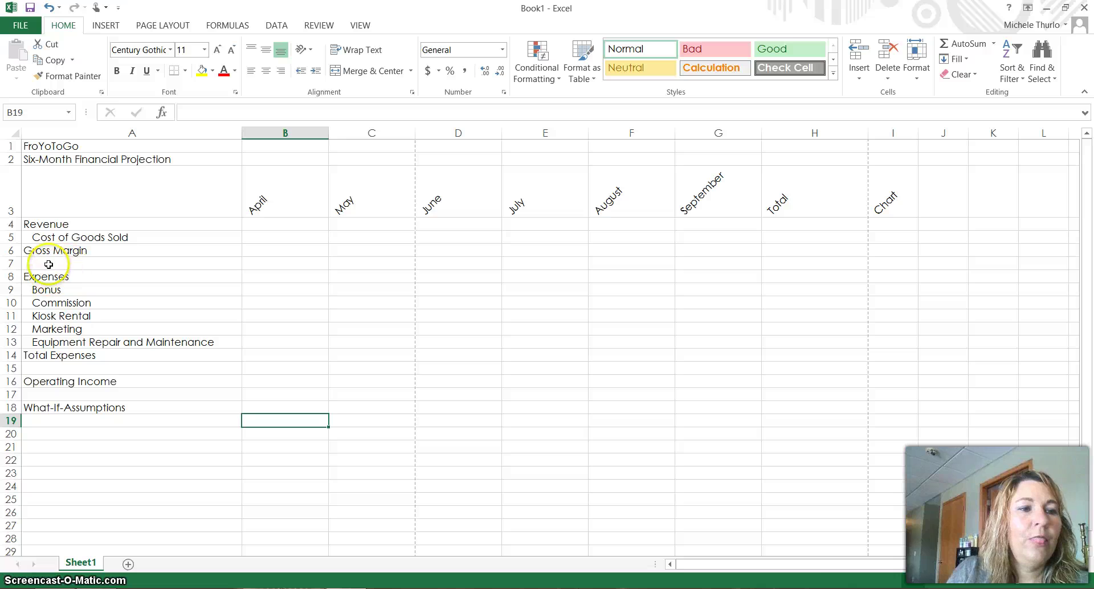
Step: Copy the indented expense labels in A9:A13 and paste them under What-If-Assumptions, starting at cell A19
left_click(50, 290)
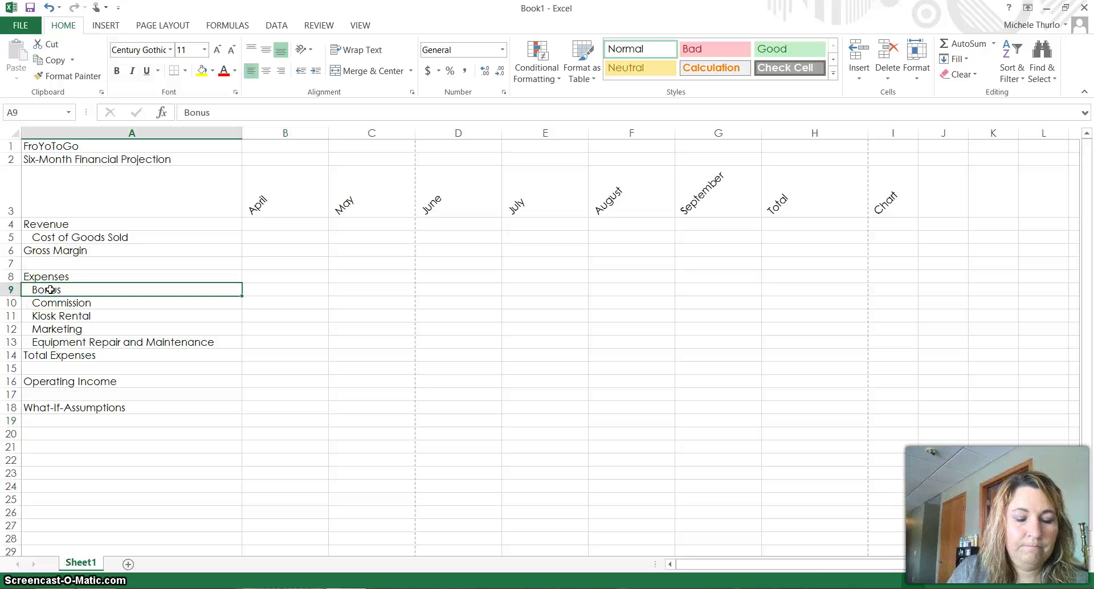
left_click_drag(50, 290, 52, 341)
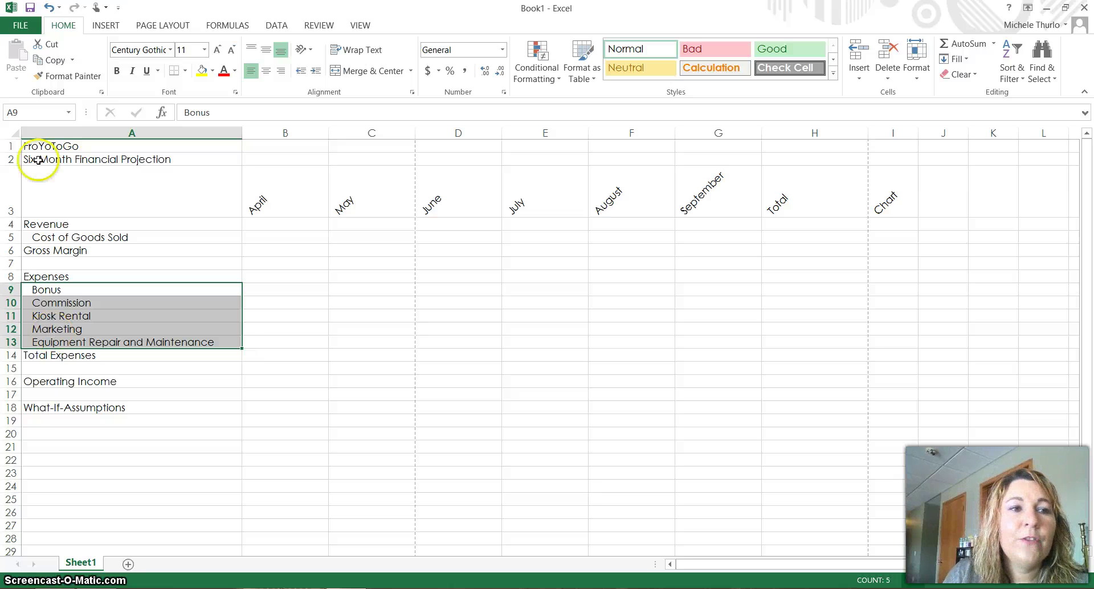
left_click(73, 60)
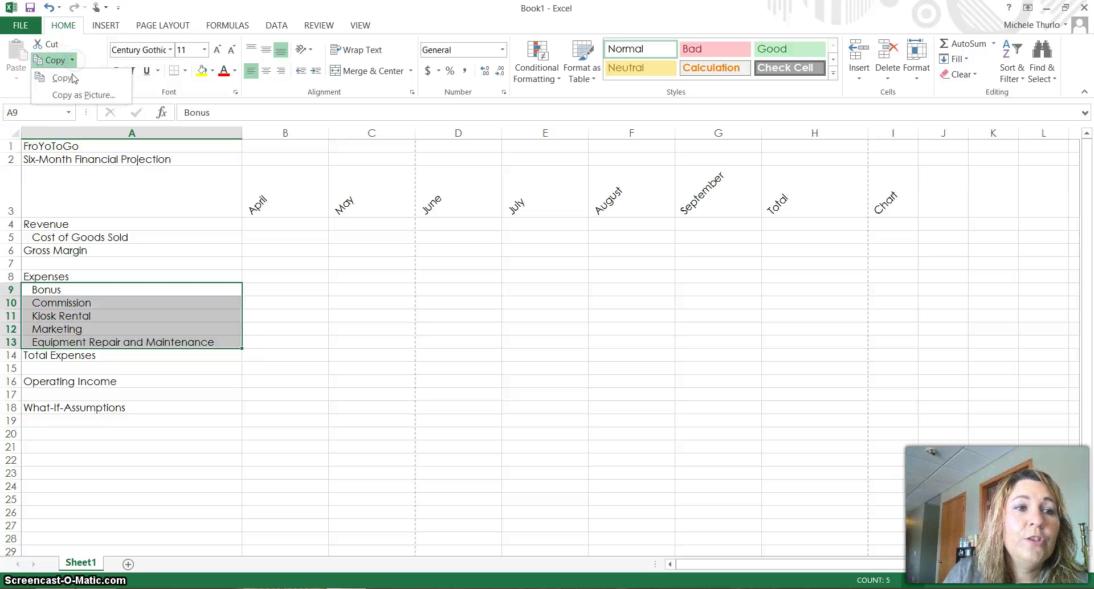
left_click(72, 84)
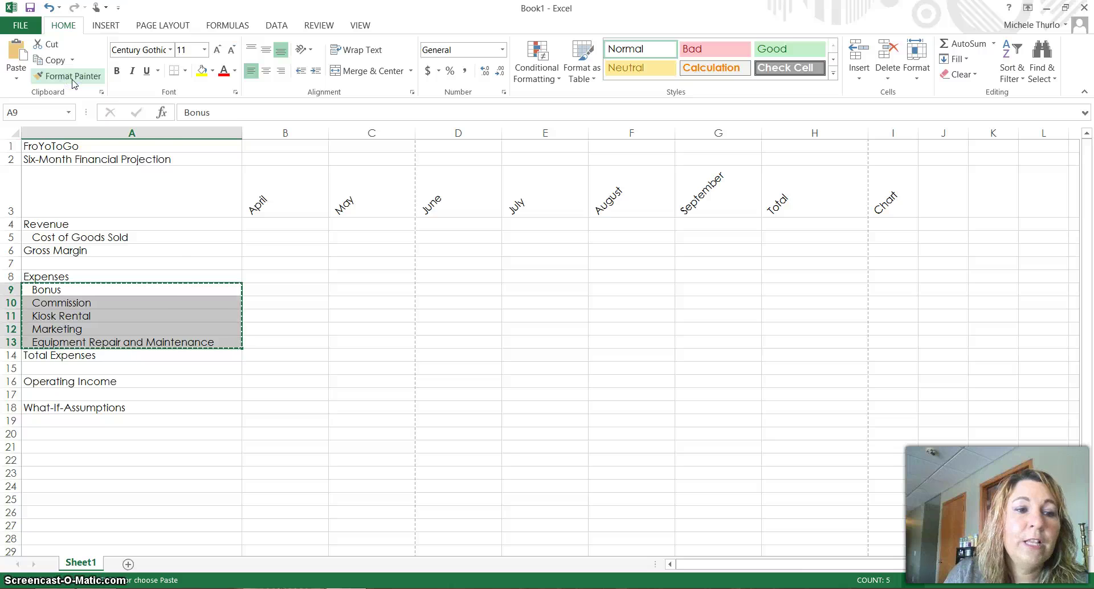
left_click(62, 420)
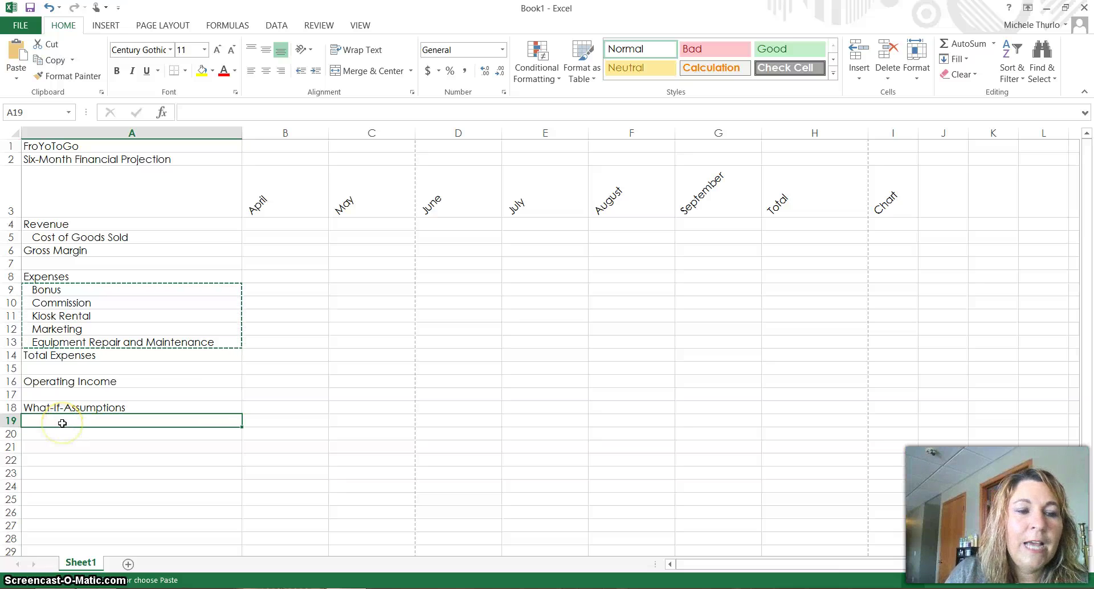
left_click(18, 76)
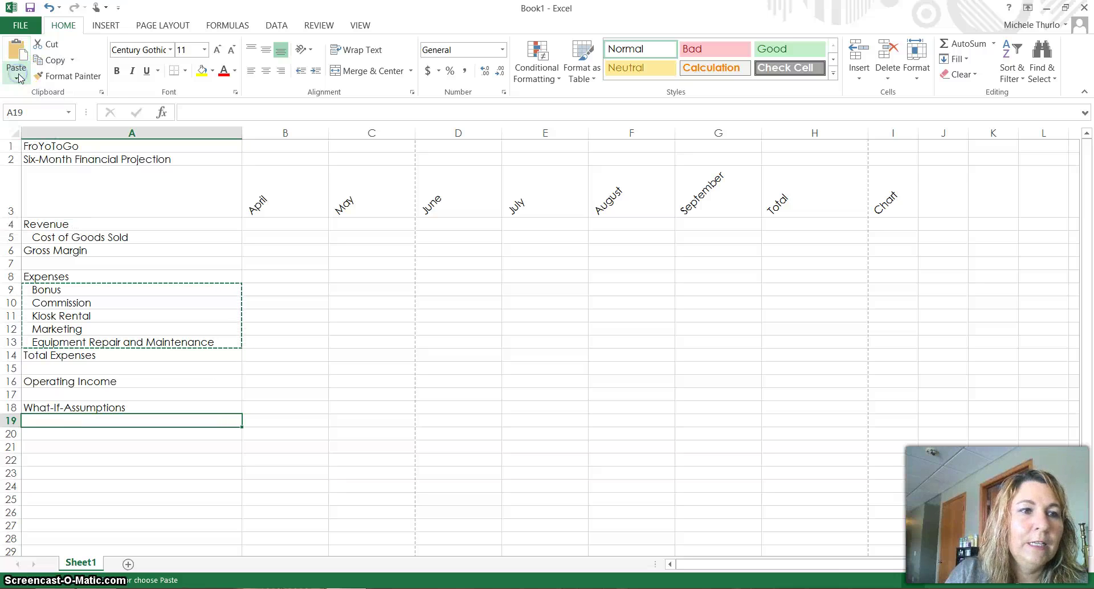
left_click(17, 54)
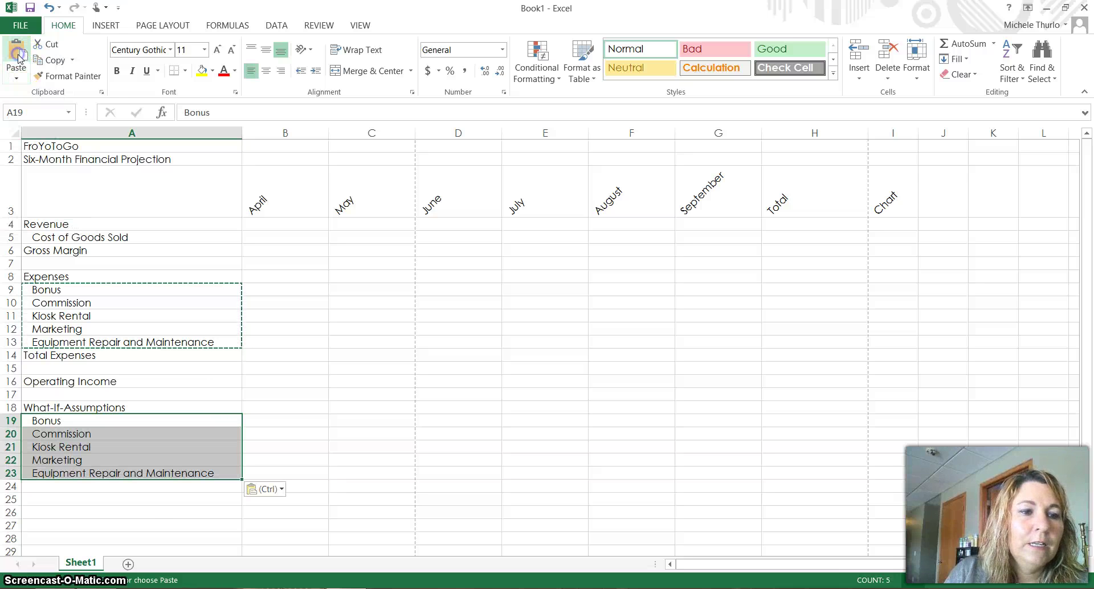
left_click(147, 498)
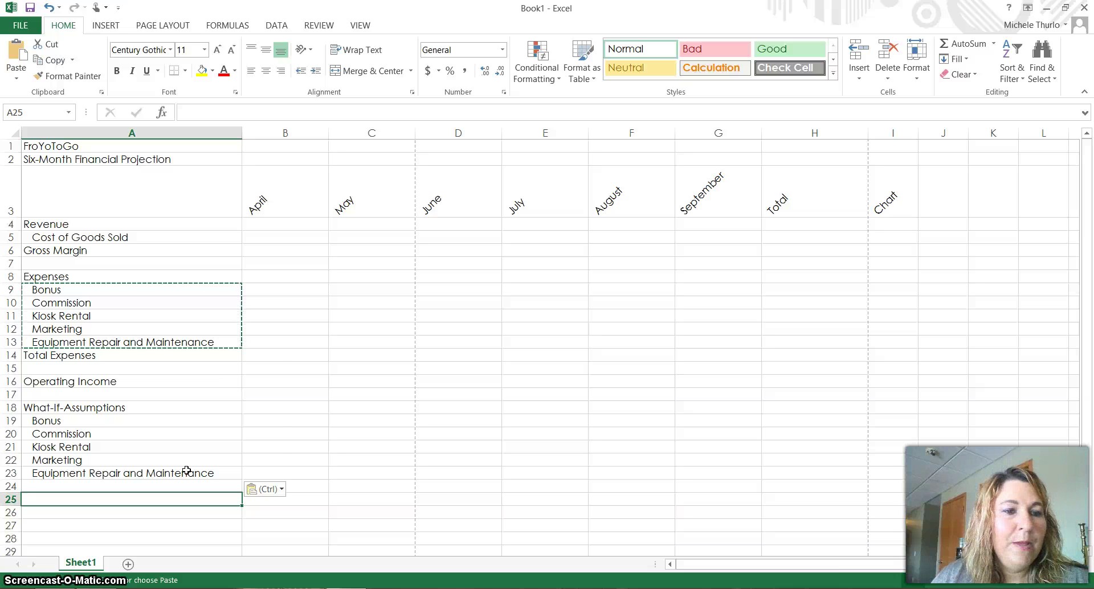
key("Escape")
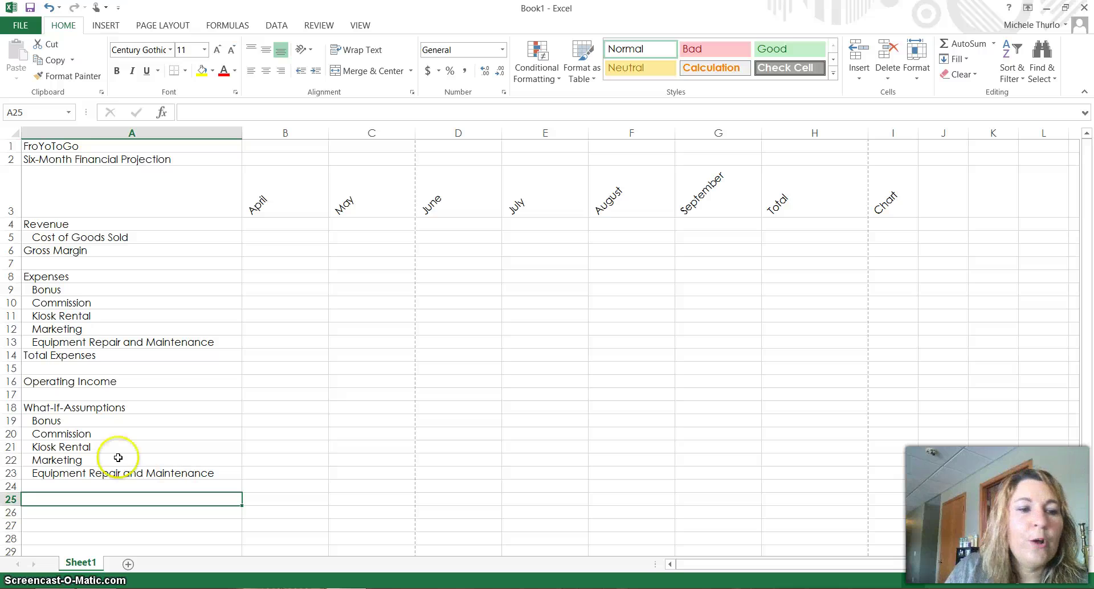
Step: Insert a blank row above the Commission label in row 20 of the What-If-Assumptions section
left_click(10, 434)
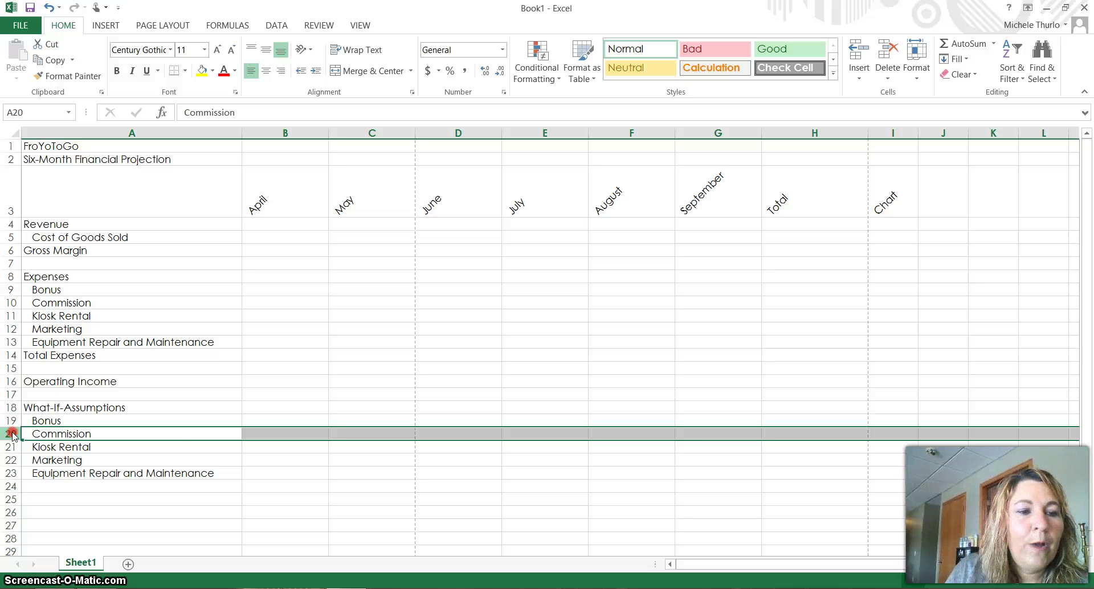
right_click(9, 434)
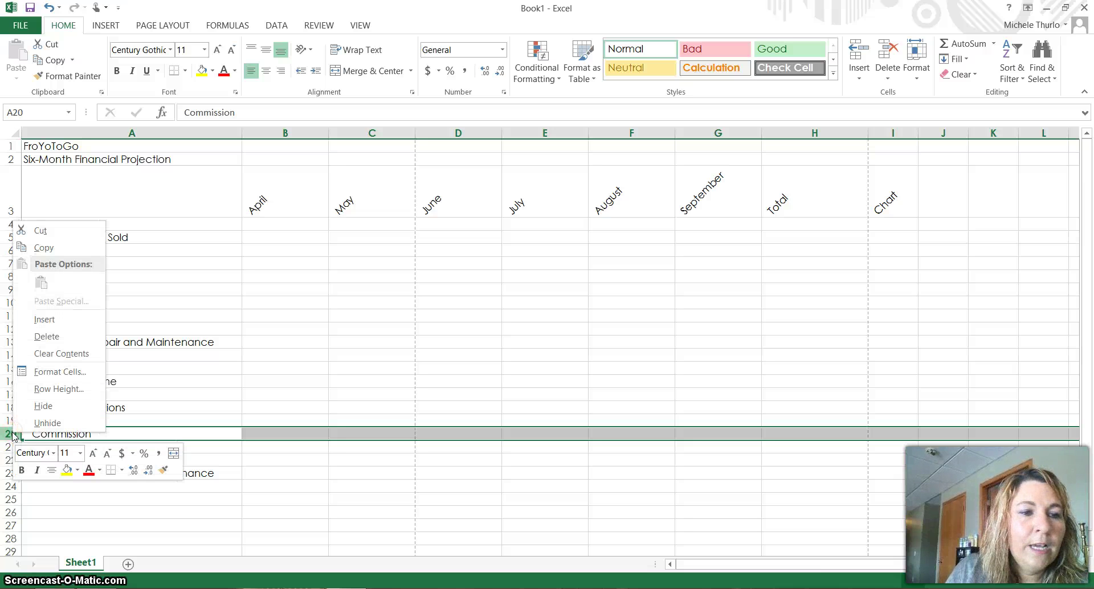
left_click(72, 326)
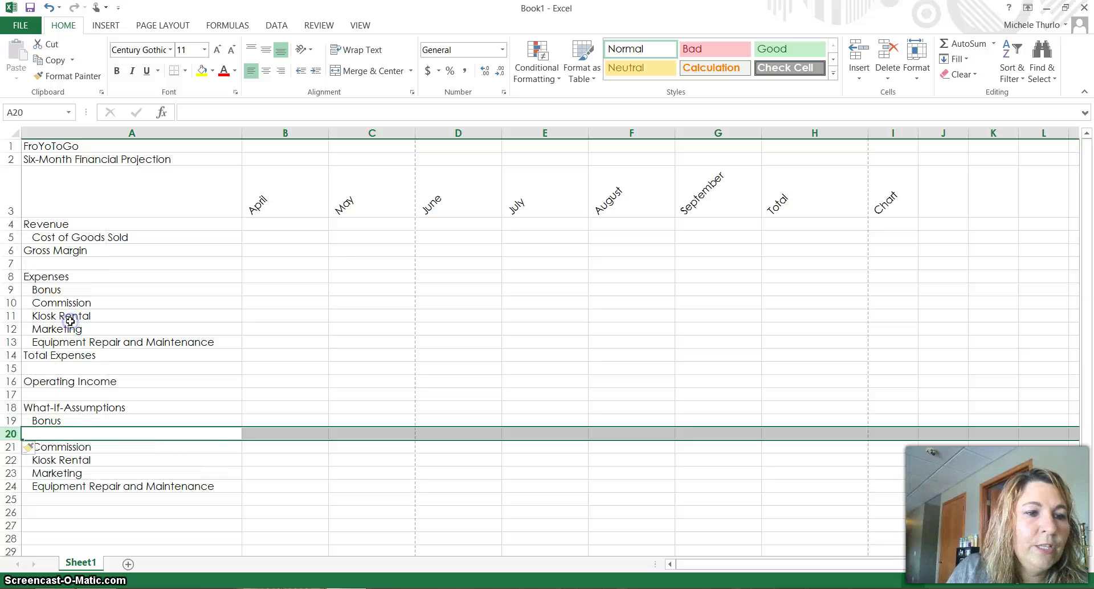
Step: Enter the label Sales Revenue for Bonus in cell A20
left_click(142, 436)
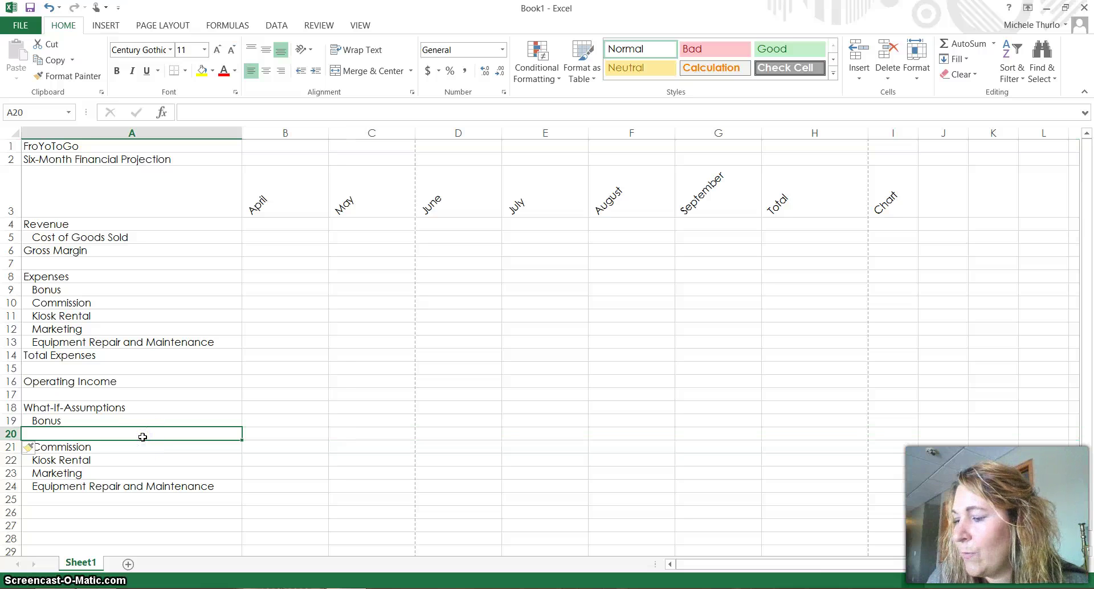
type("Sales REv")
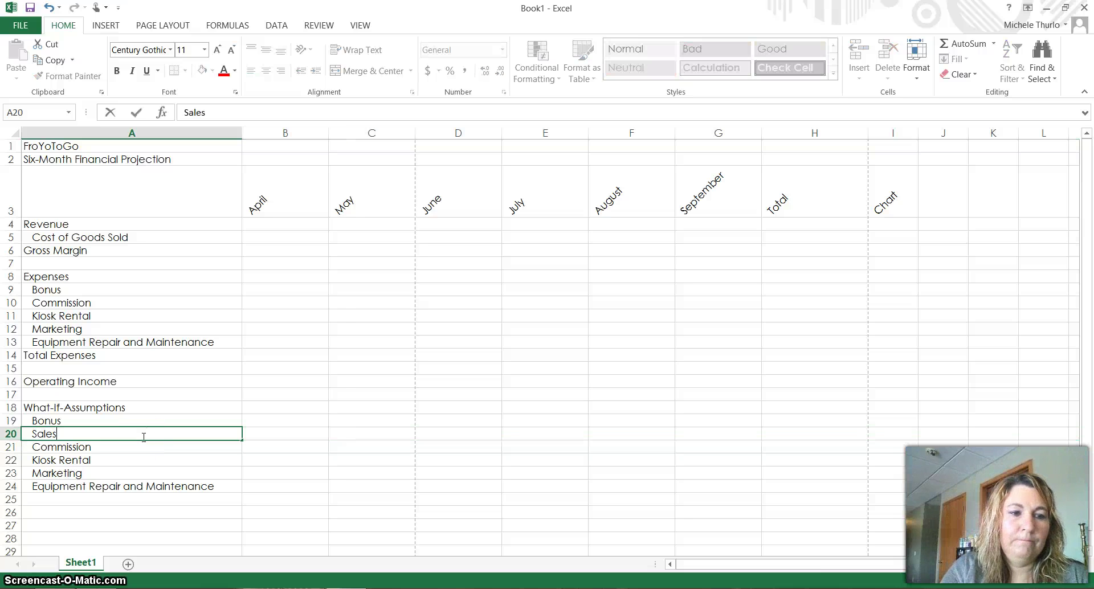
key("BackSpace")
key("BackSpace")
key("BackSpace")
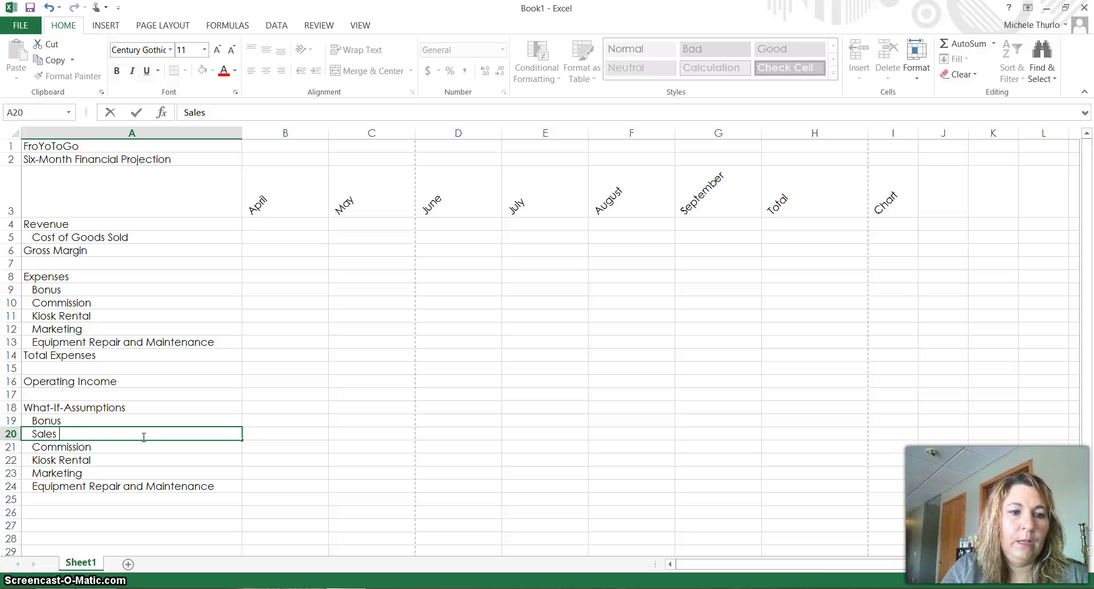
type("Revenue ")
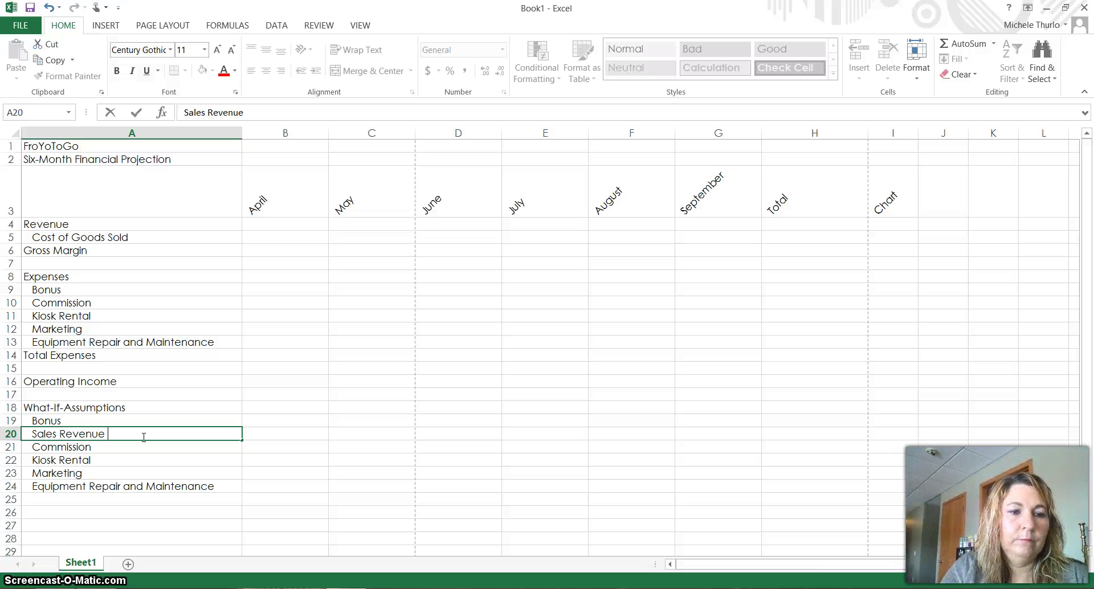
type("for Bonus")
key("Return")
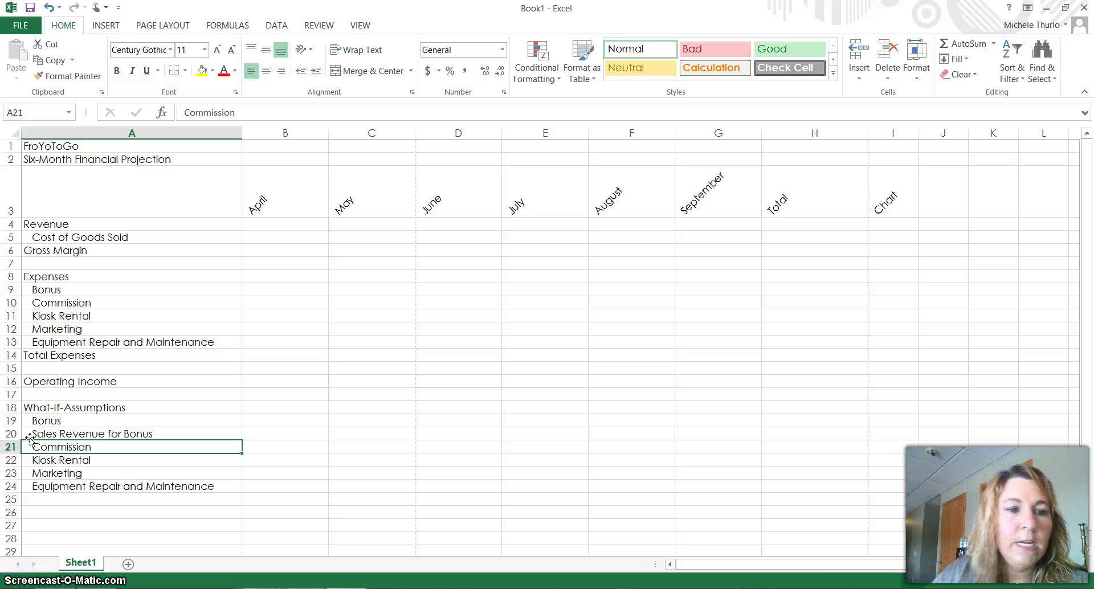
left_click(11, 421)
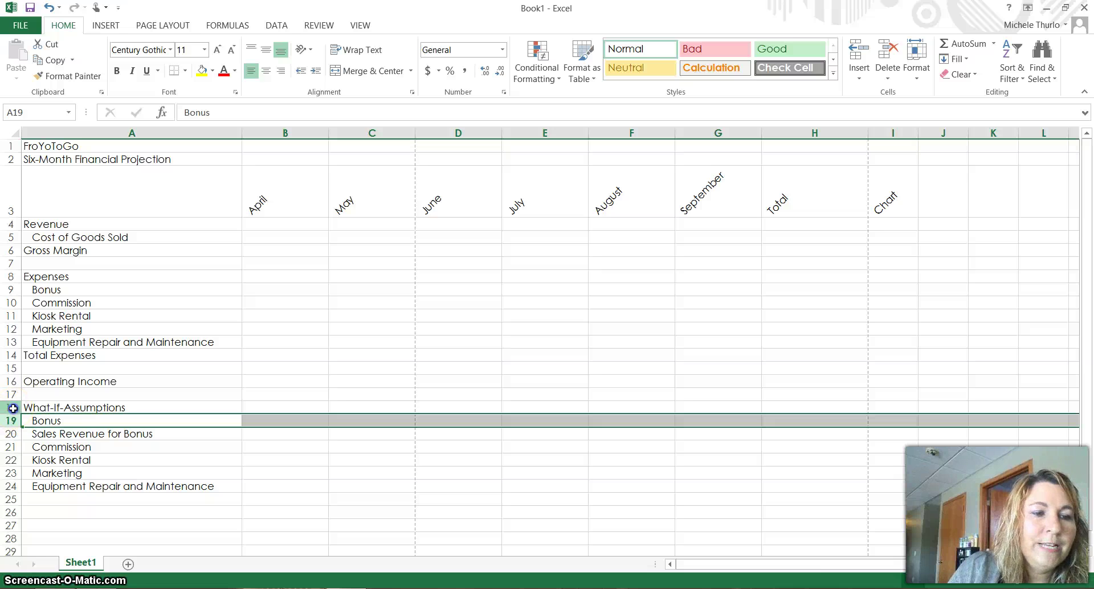
left_click(10, 407)
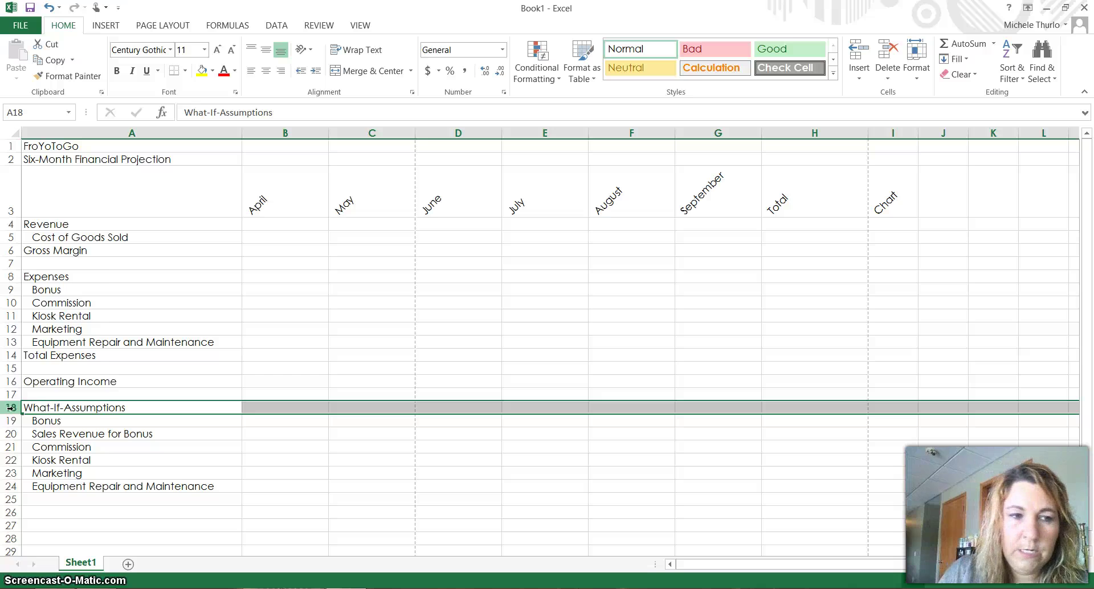
right_click(10, 407)
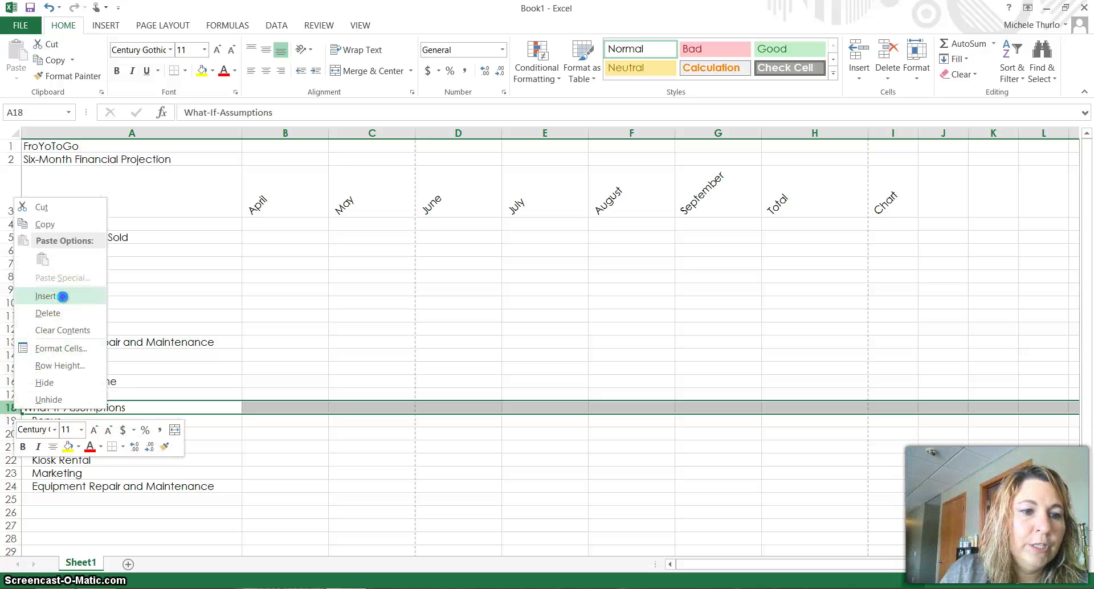
left_click(64, 296)
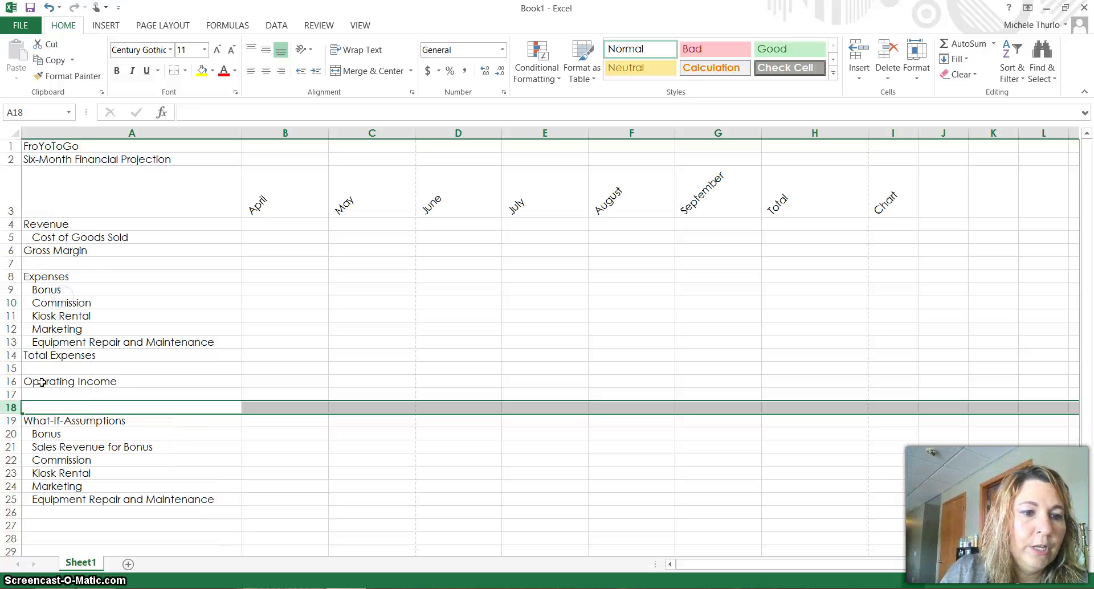
left_click(49, 7)
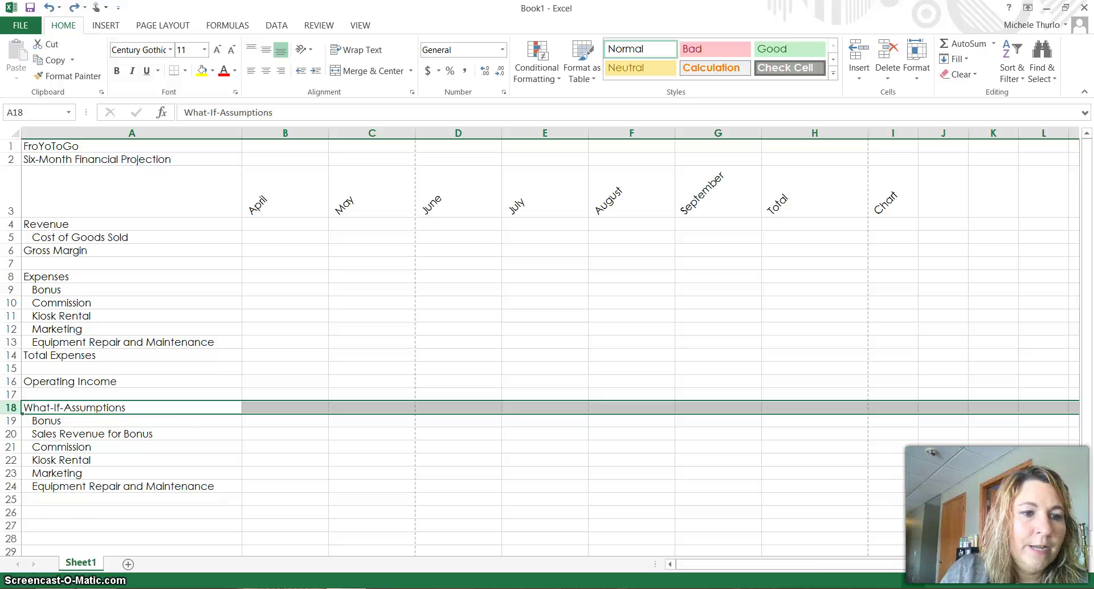
Step: Insert a row above Bonus in the What-If-Assumptions section and enter the label Margin in cell A19
left_click(10, 421)
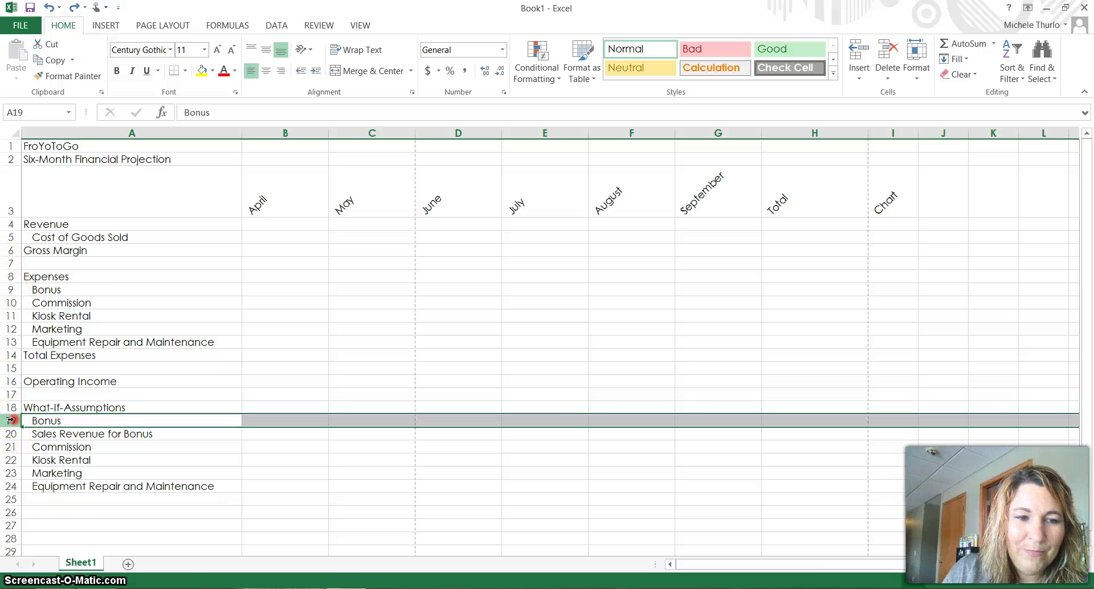
right_click(10, 421)
left_click(59, 308)
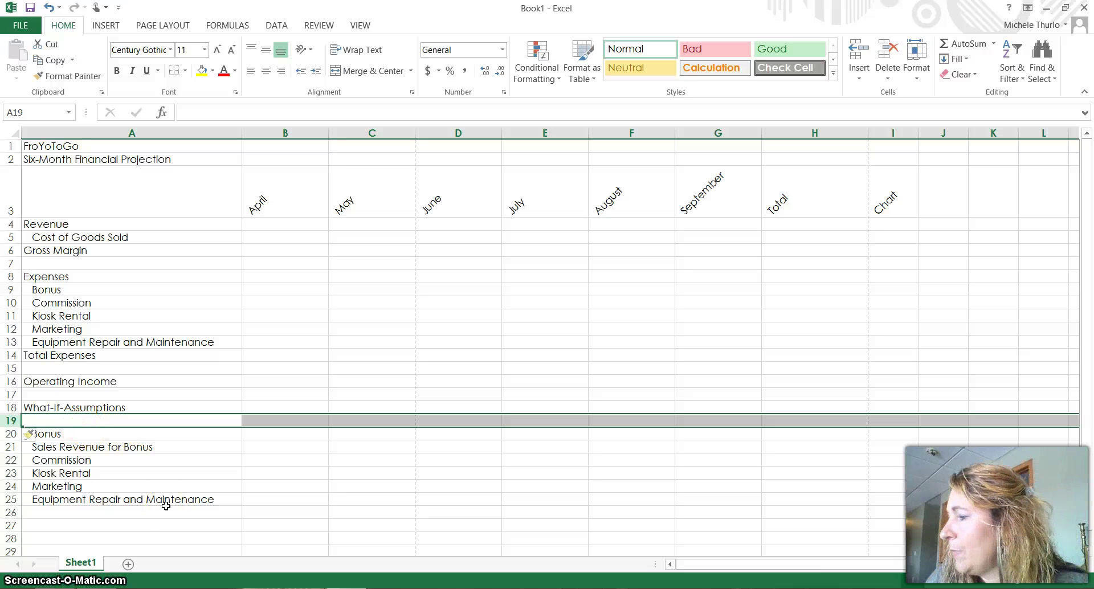
type("Margin")
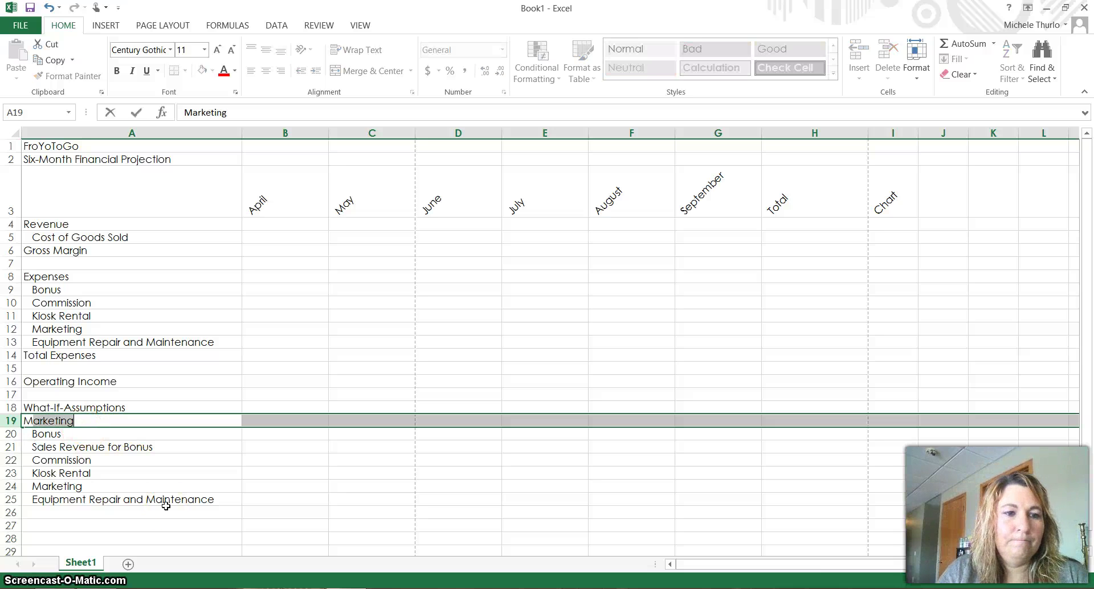
key("Return")
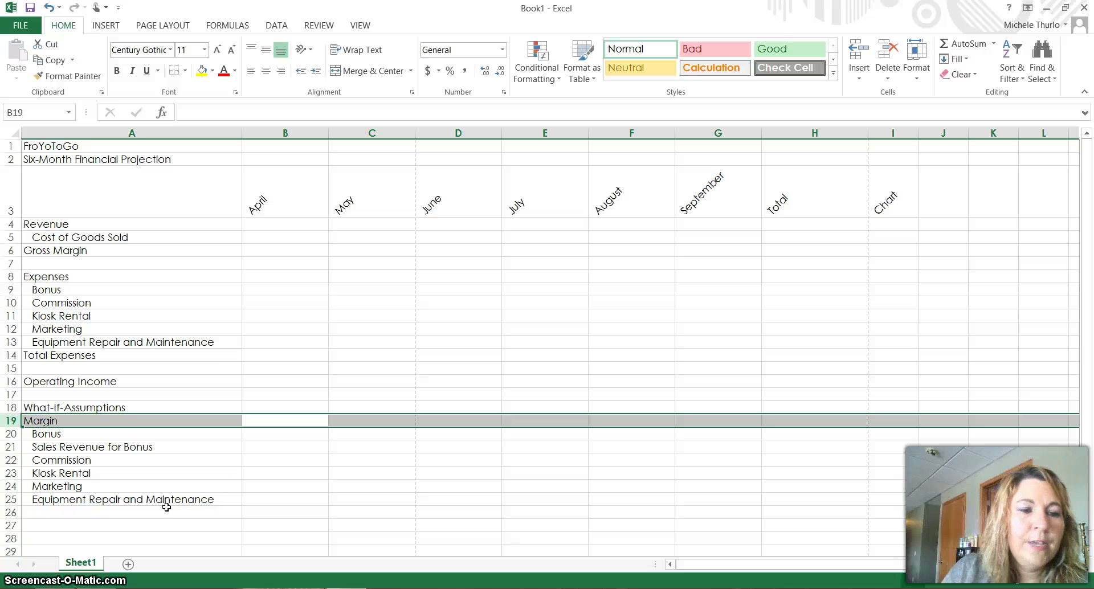
Step: Indent the Margin label in cell A19 by one level
left_click(211, 482)
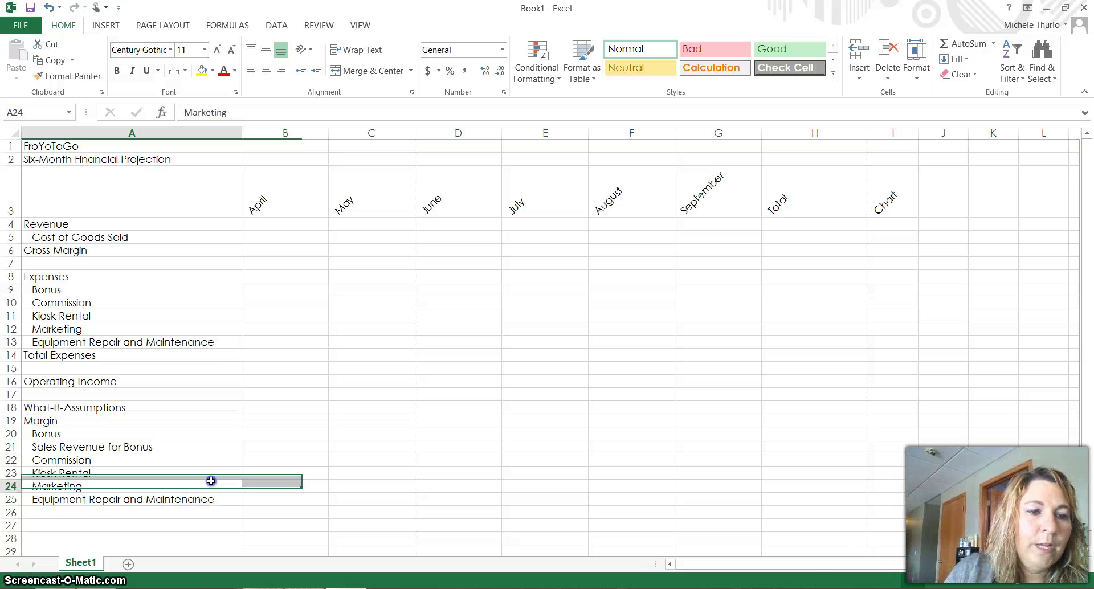
left_click(51, 420)
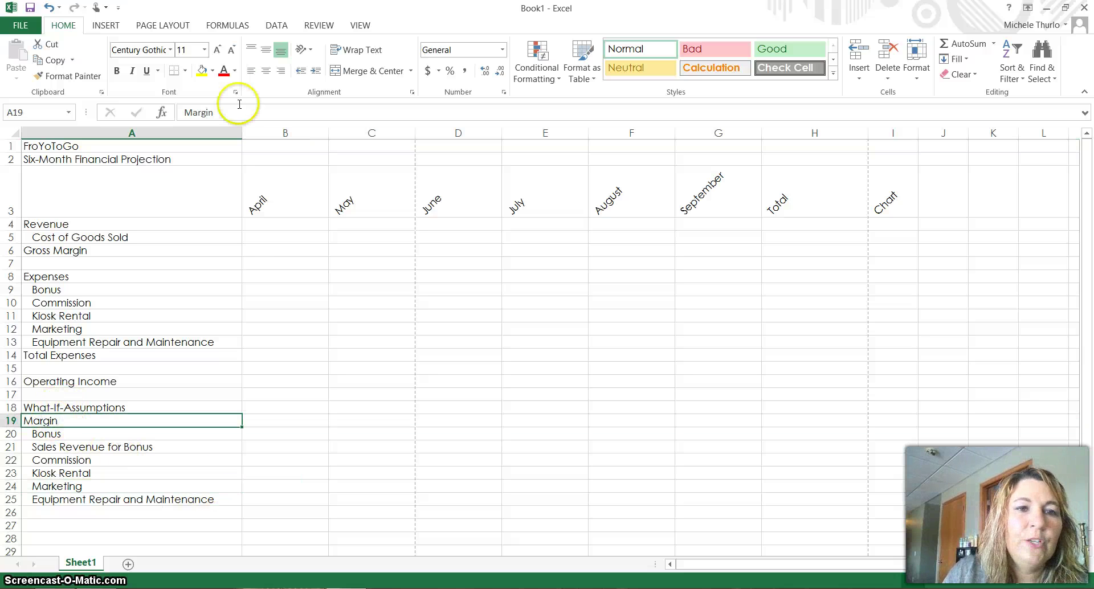
left_click(317, 71)
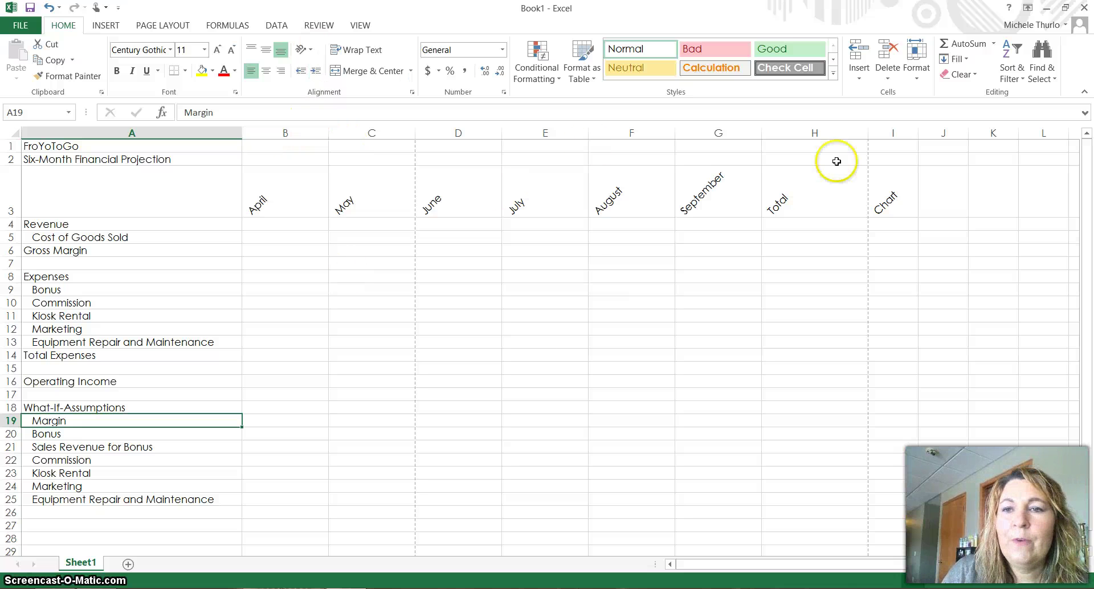
left_click(736, 134)
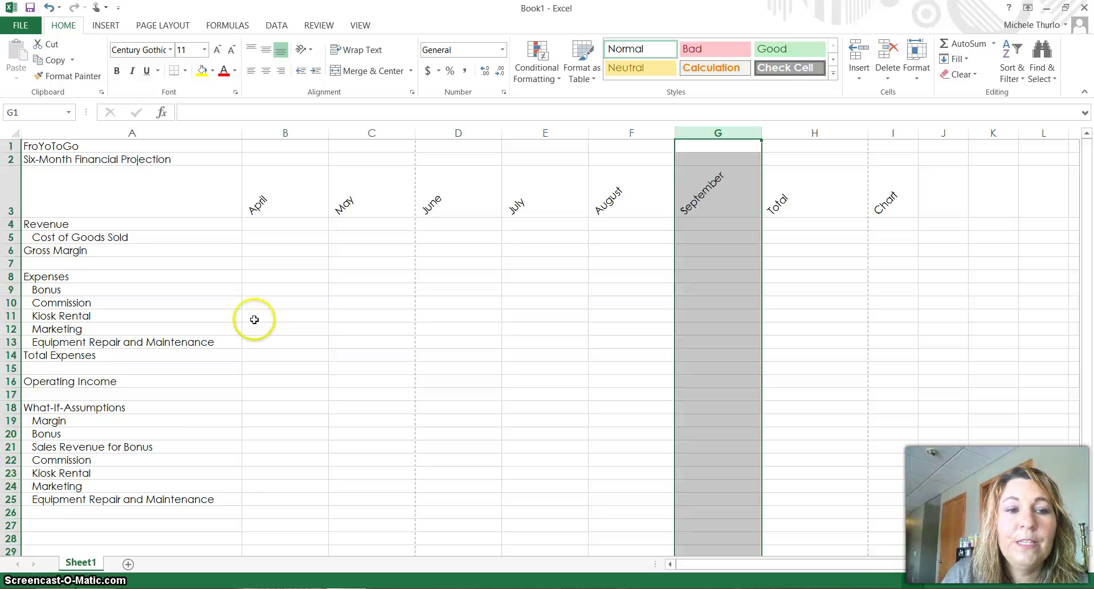
left_click(314, 328)
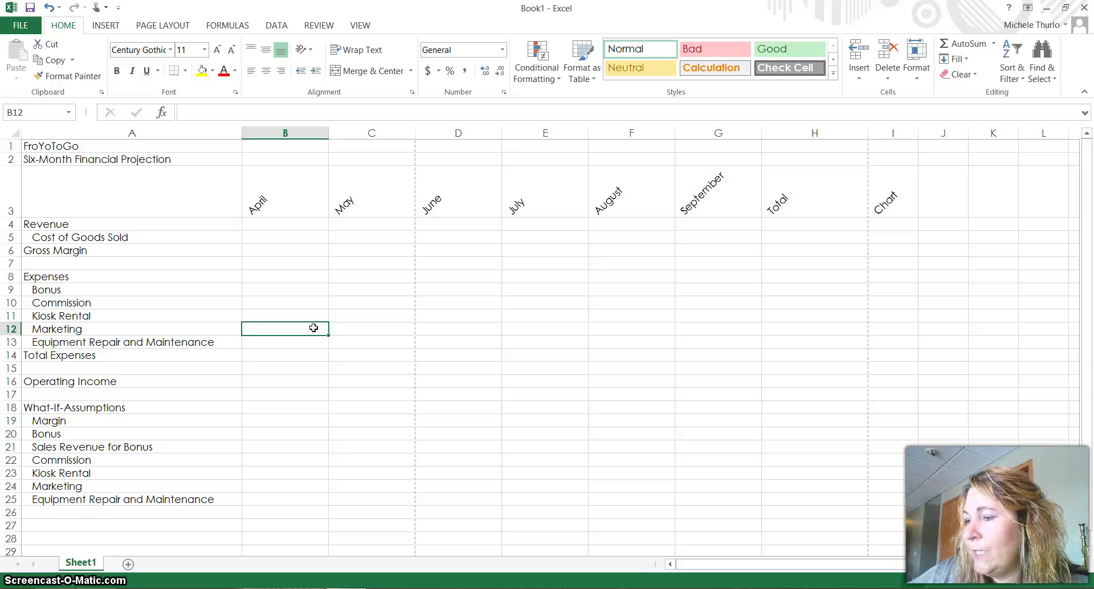
Step: Open a Save As dialog for the workbook in the computer's Graded folder under Downloads
left_click(23, 29)
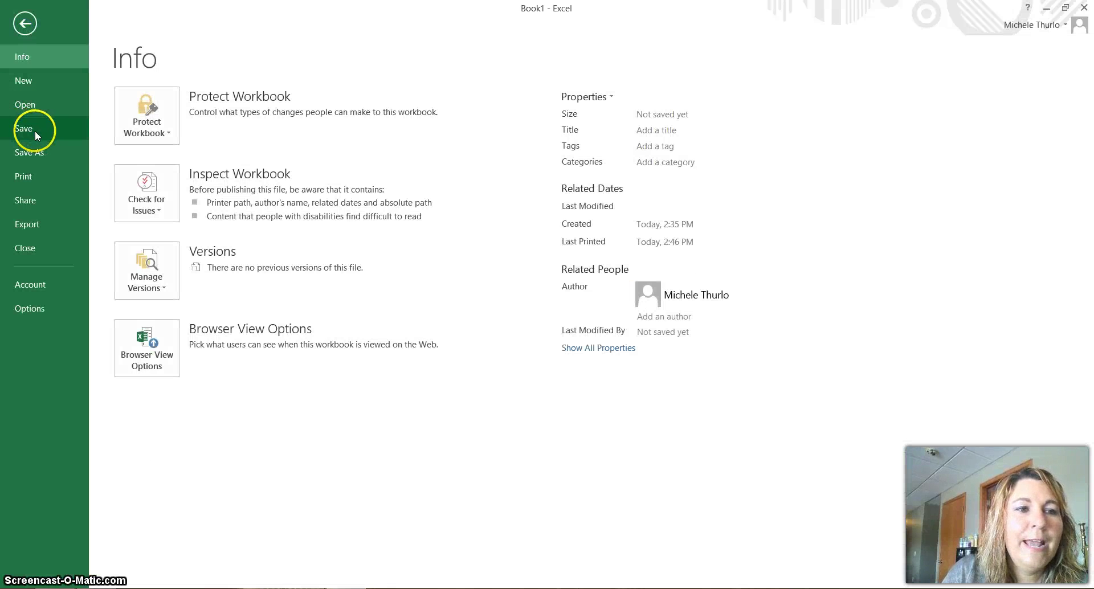
left_click(43, 153)
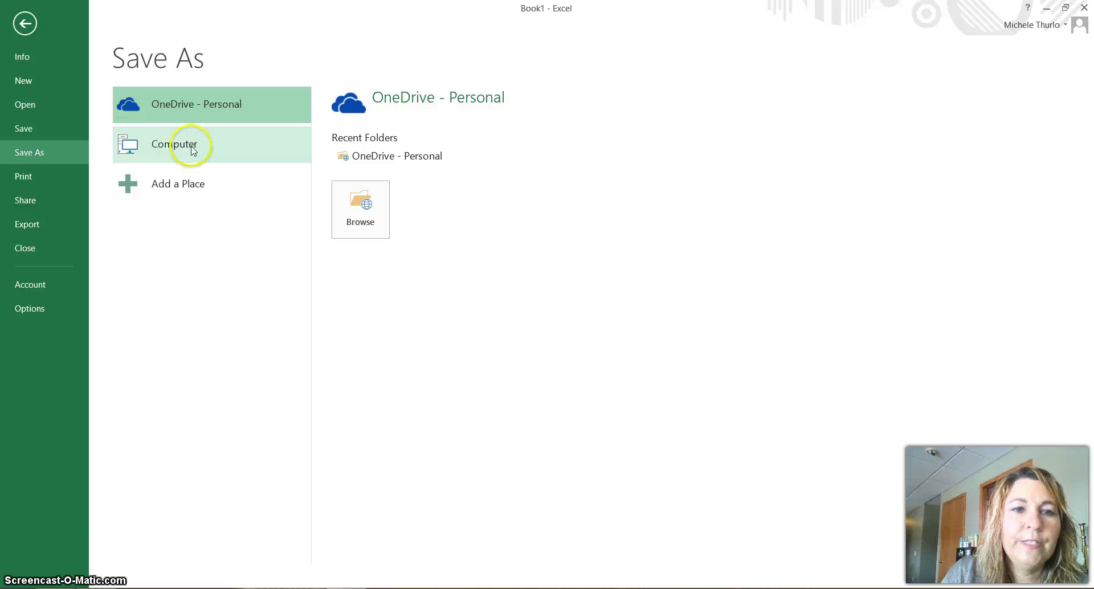
left_click(197, 154)
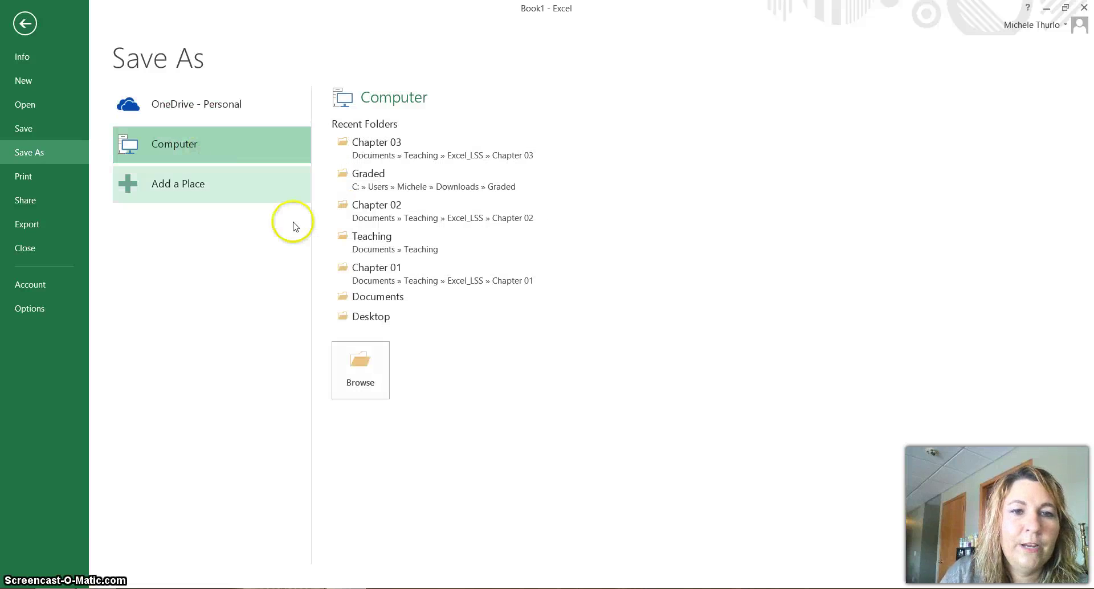
left_click(411, 180)
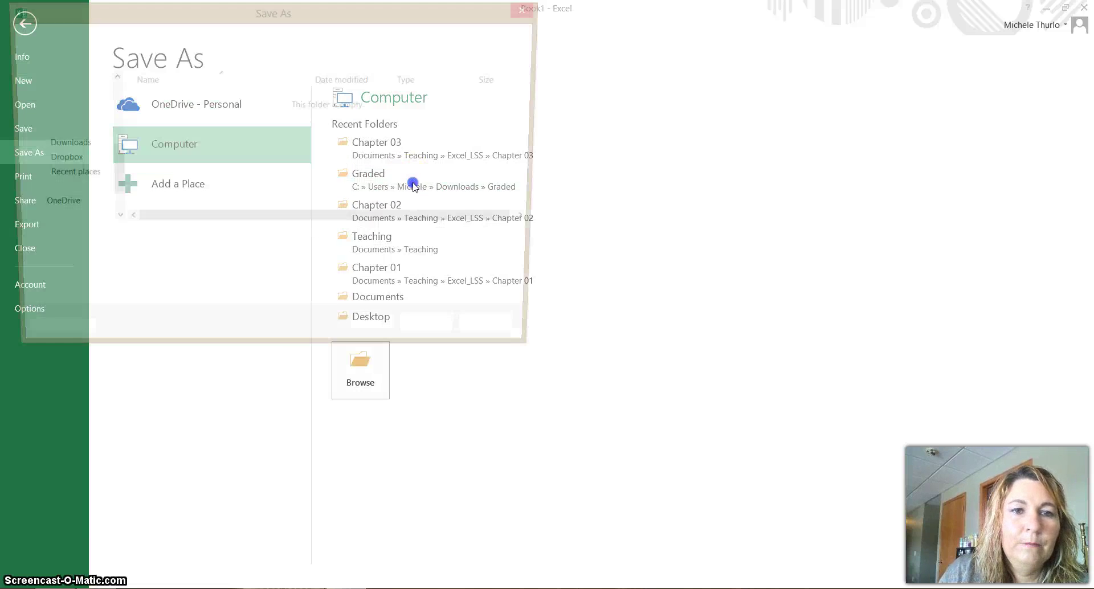
Step: Name the workbook EX 3 FroYoToGo Financial Projection and save it in the Graded folder
type("E")
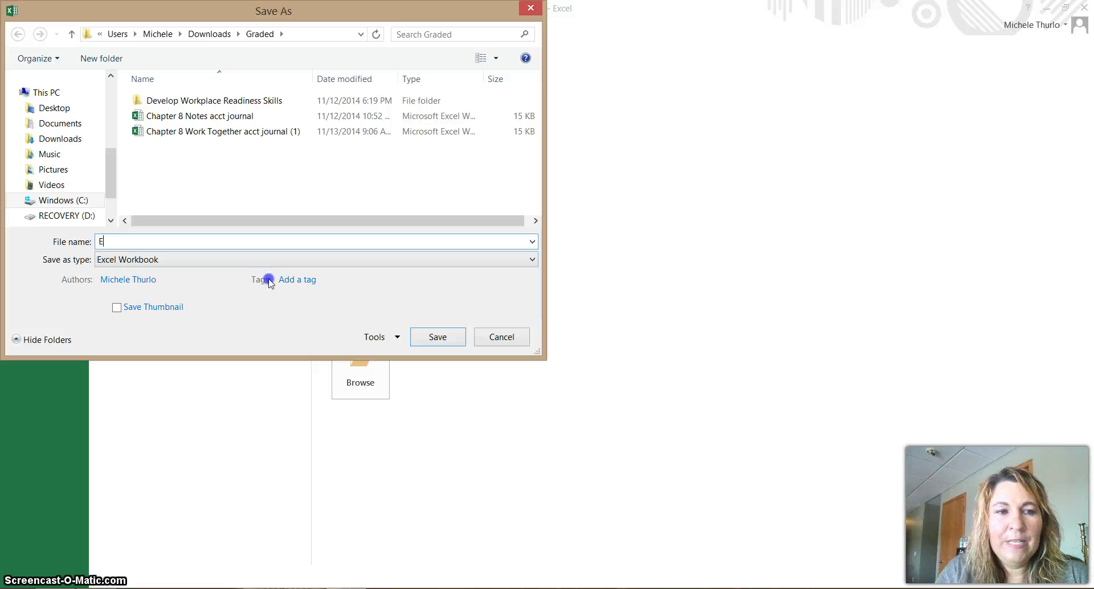
type("X 3")
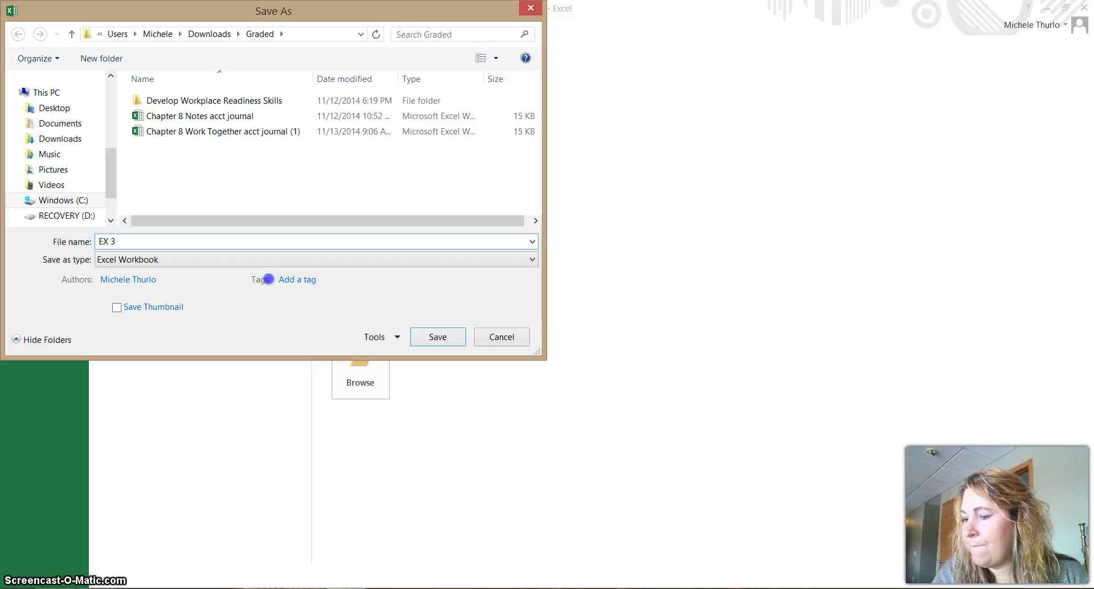
type(" FroYo")
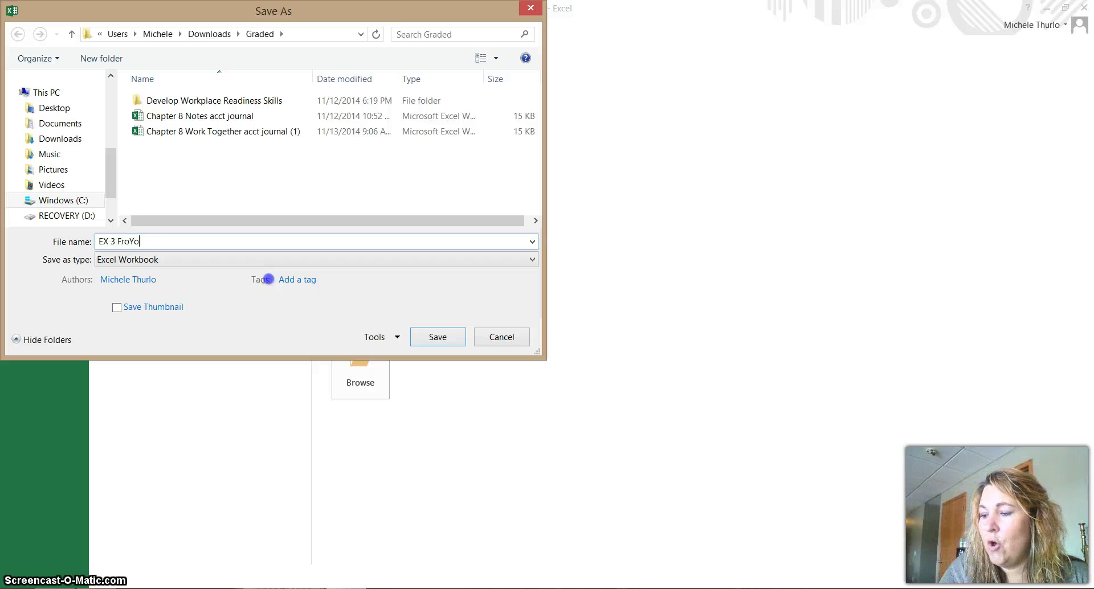
type("ToGo")
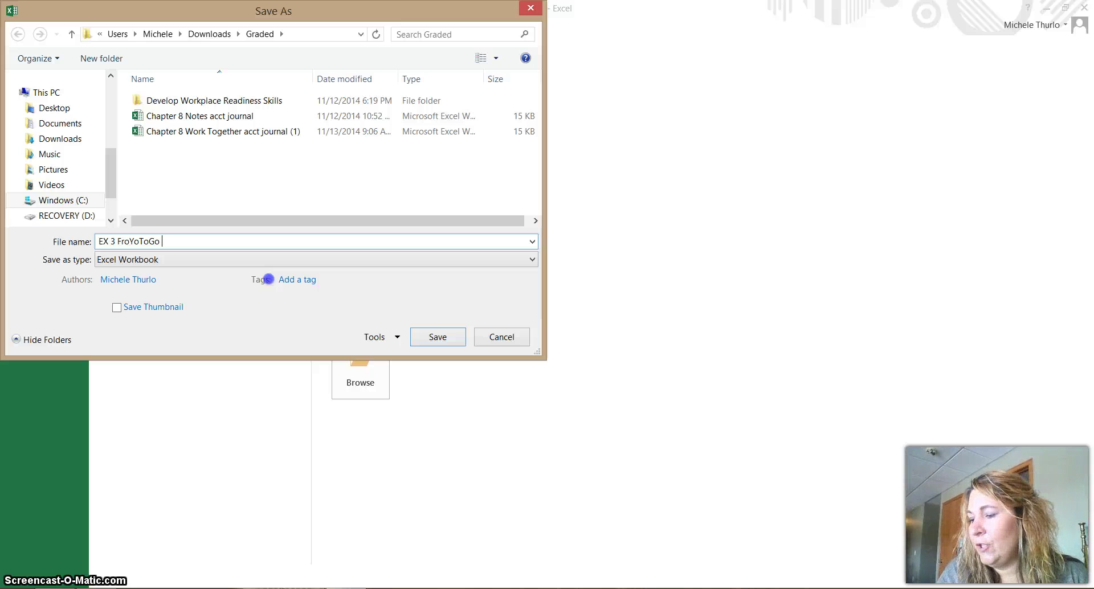
type(" Fina")
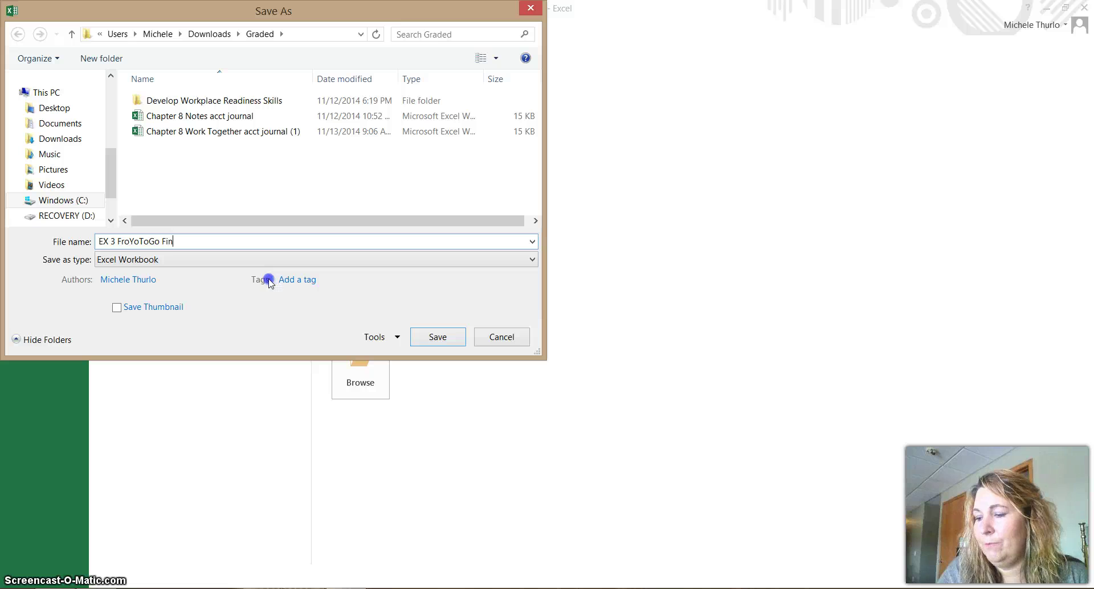
key("BackSpace")
key("BackSpace")
type("nan")
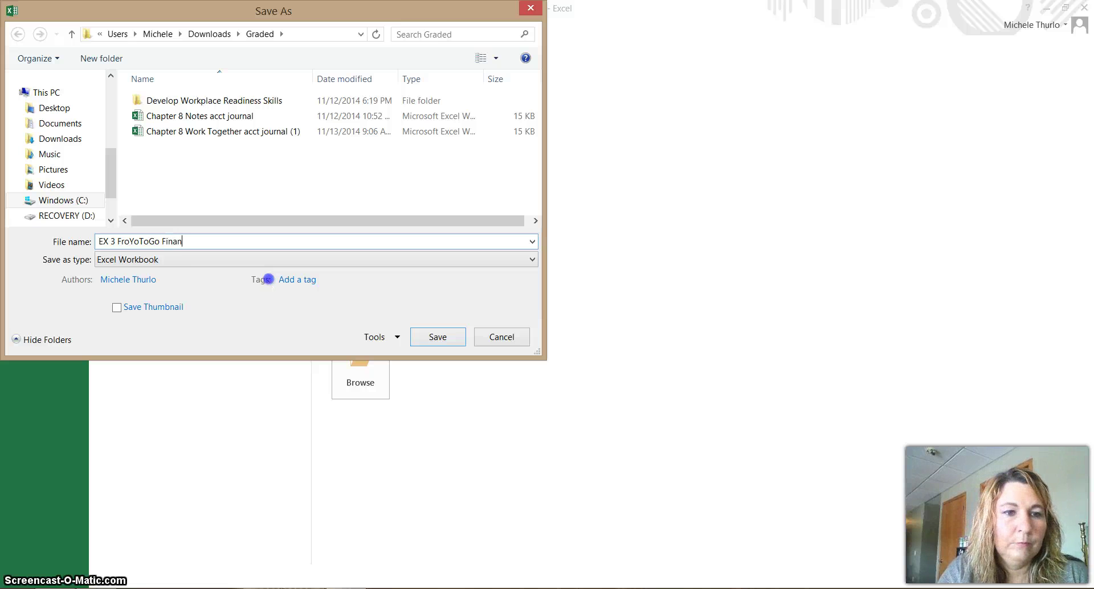
type("cial Projections")
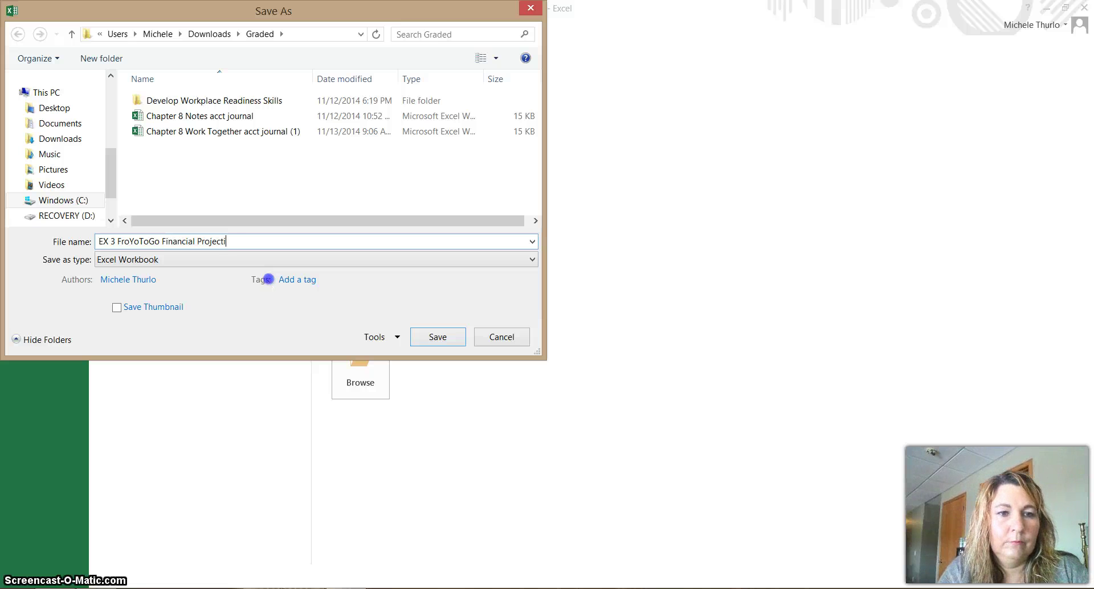
key("BackSpace")
key("BackSpace")
key("BackSpace")
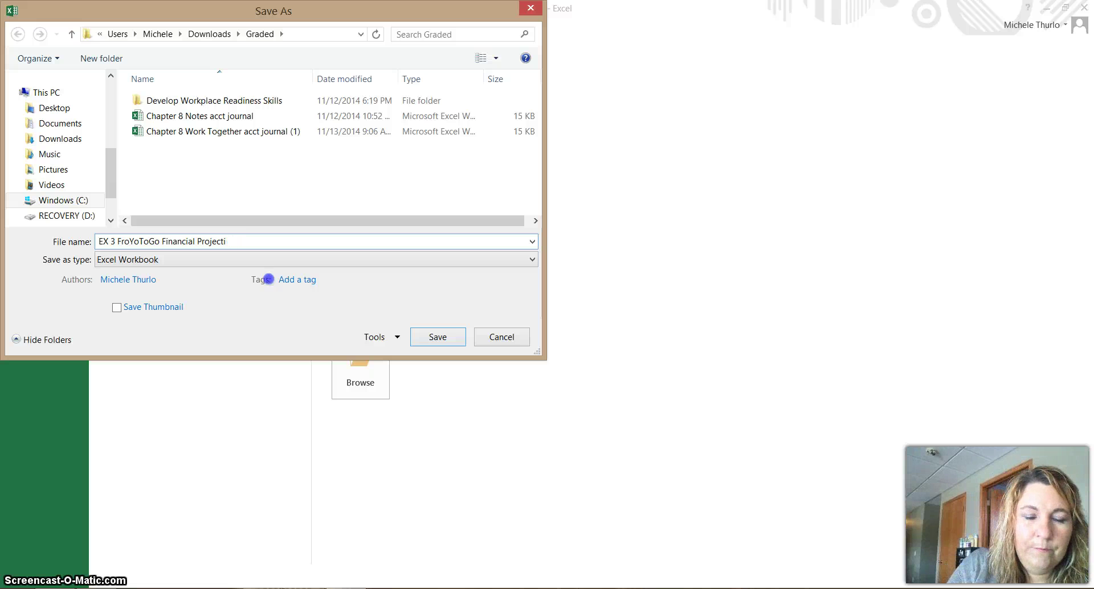
type("on")
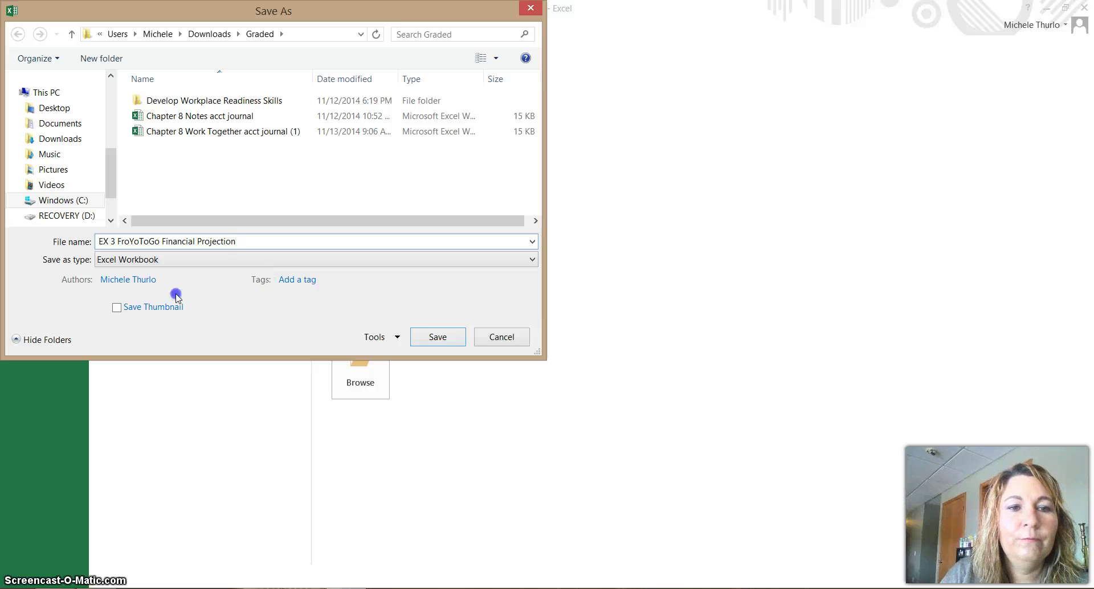
left_click(436, 338)
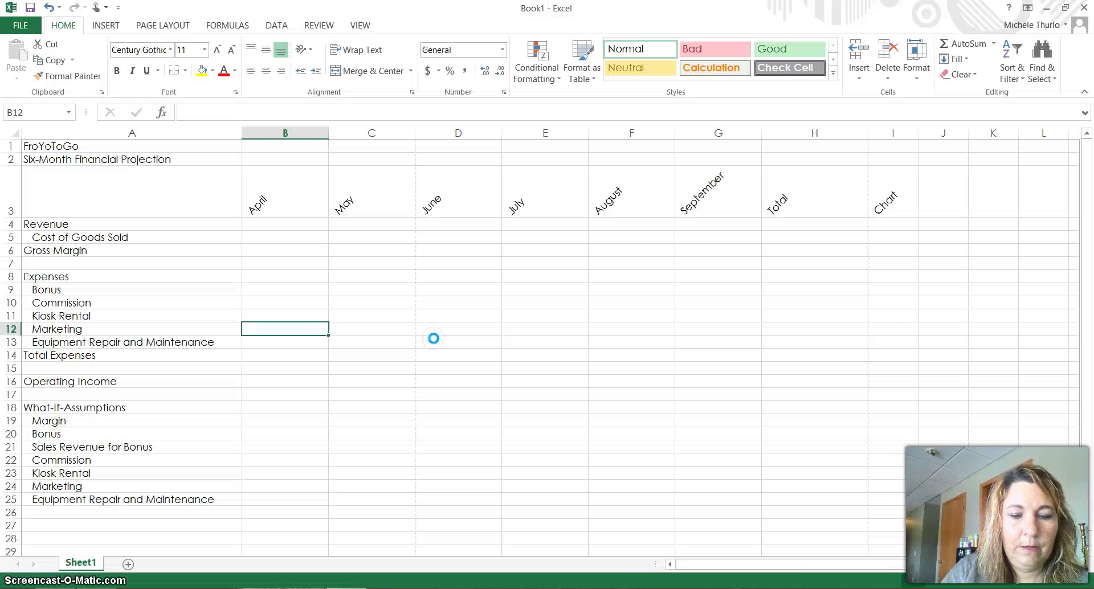